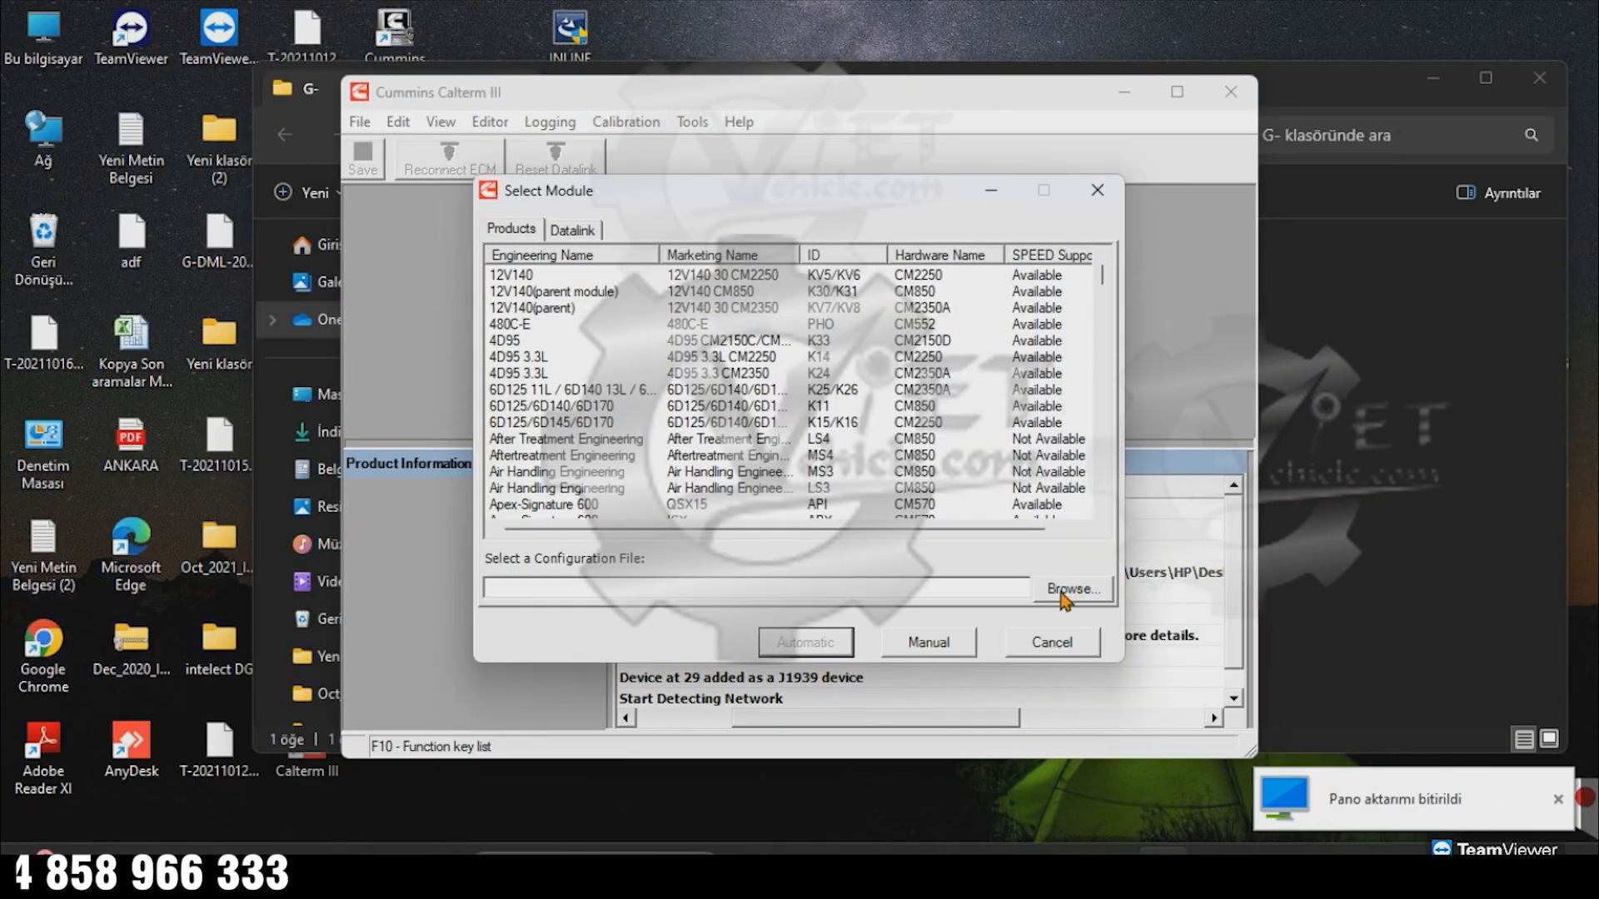
Step: Connect to the ECM automatically using the configuration file BBH_13.24.0.2_5290533.00.ecfg and dismiss the product mismatch warning
click(1072, 589)
click(627, 318)
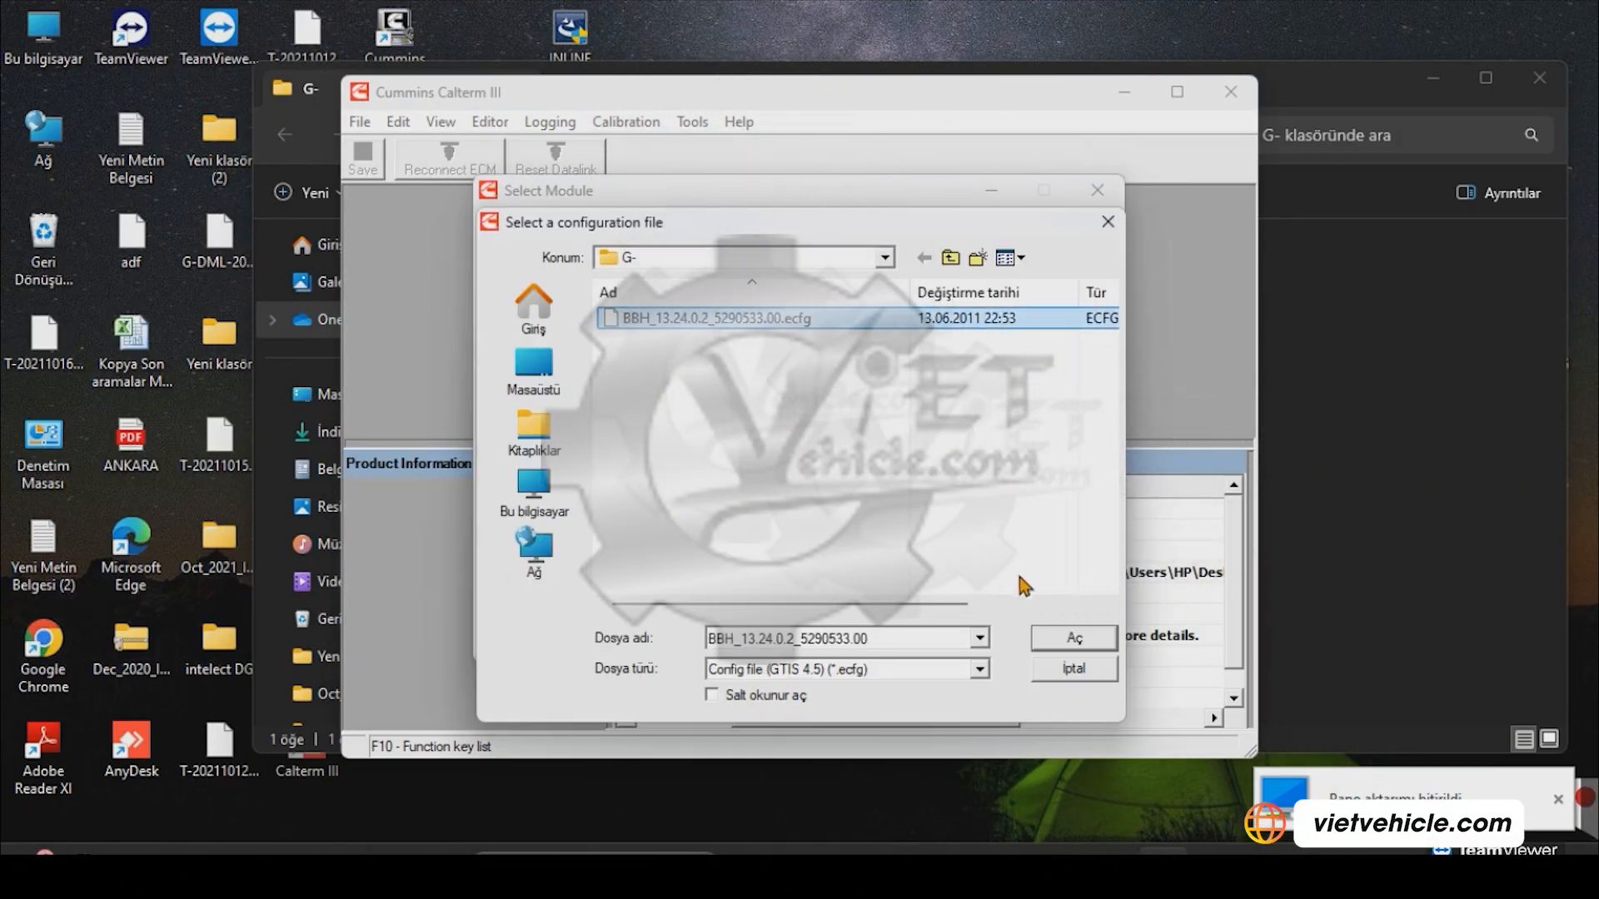
click(1081, 641)
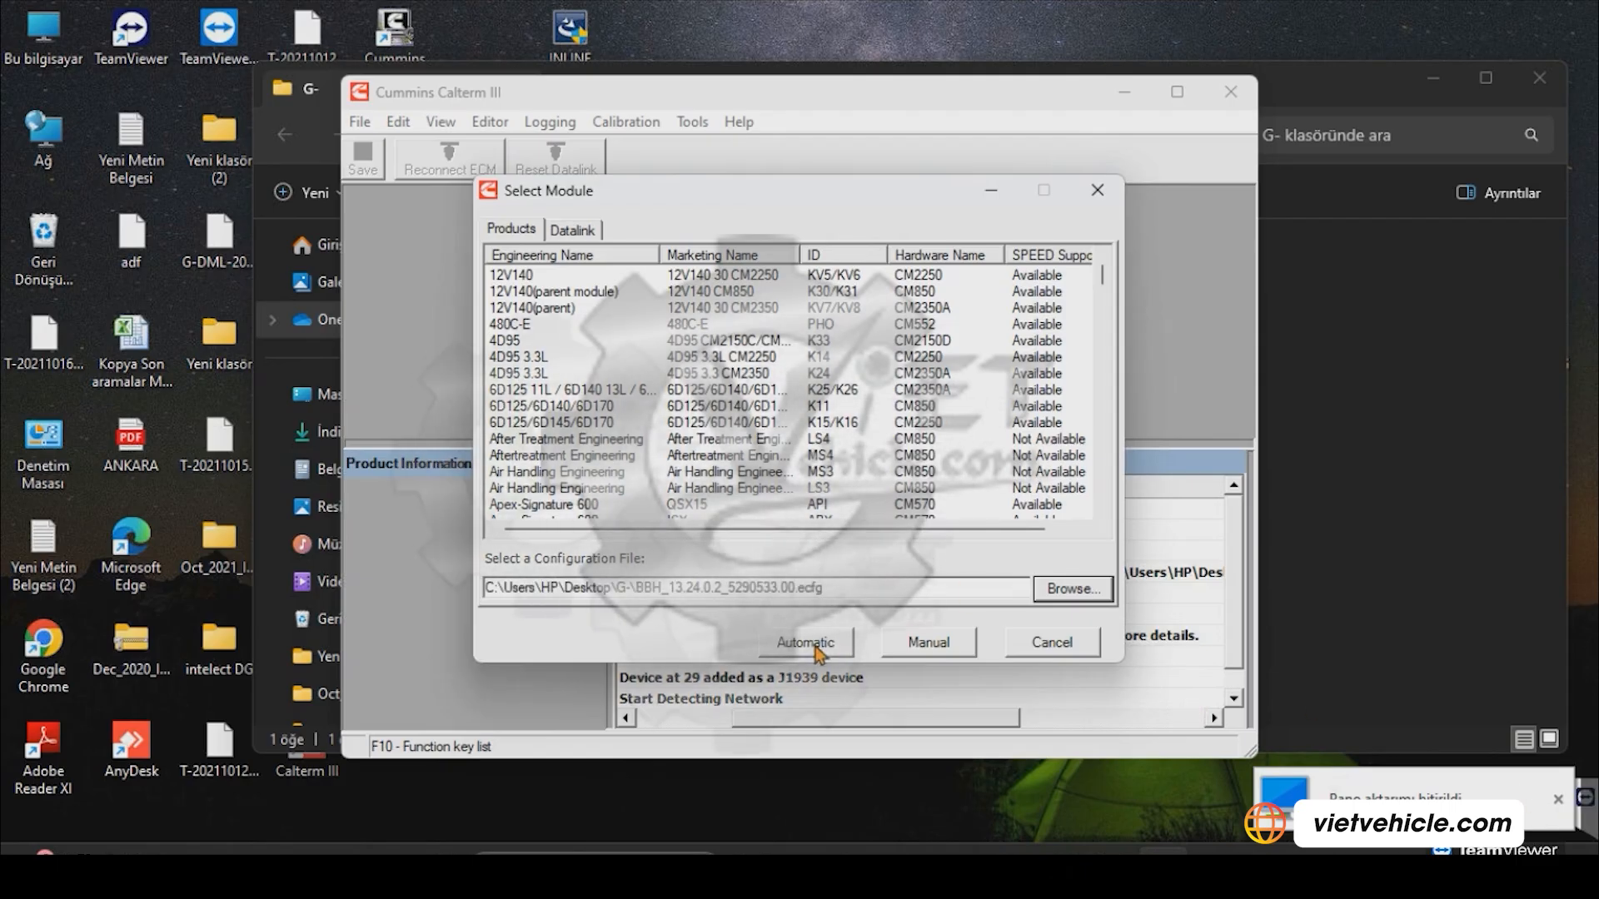
click(816, 645)
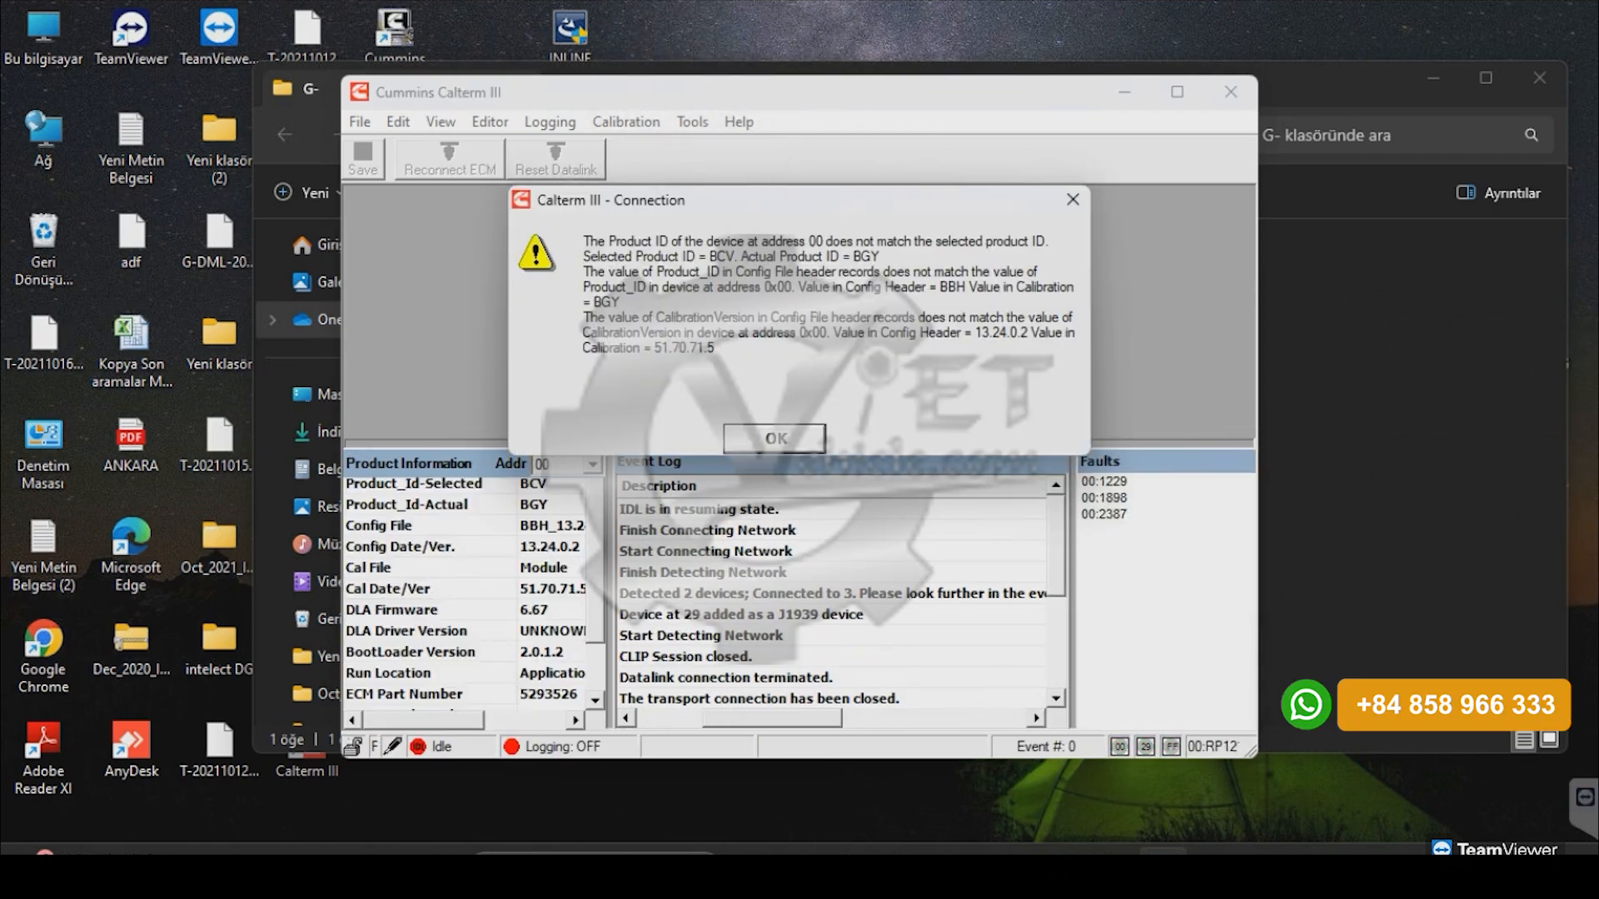
click(1072, 202)
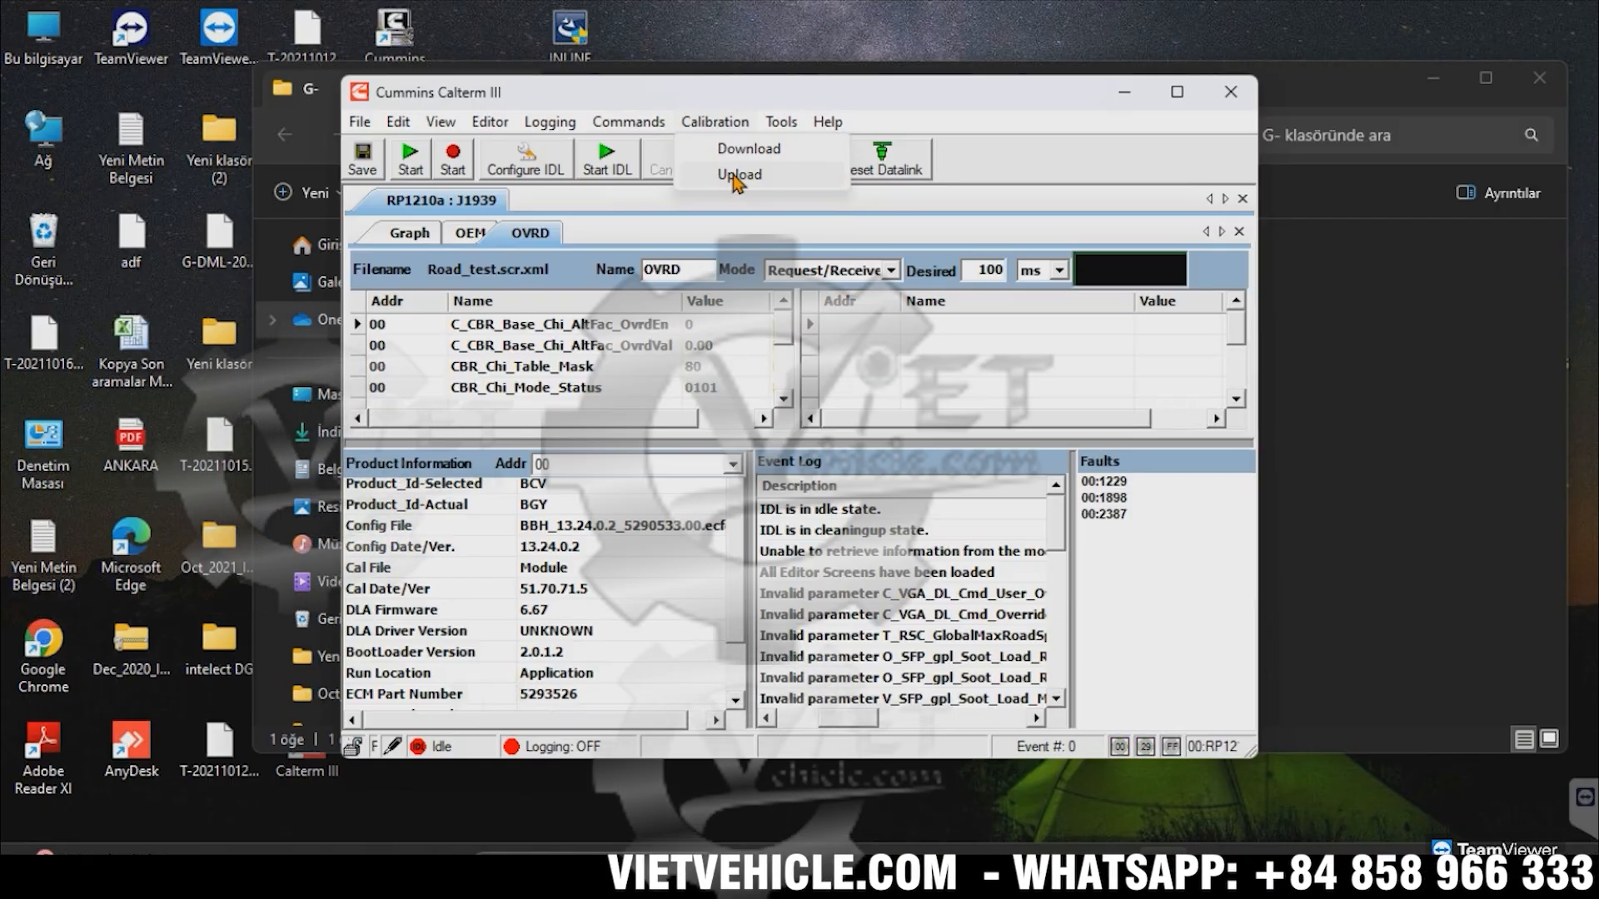
Step: Try to upload the ECM calibration to a file named HG80003 CM2220 Stock in the G- folder
click(737, 175)
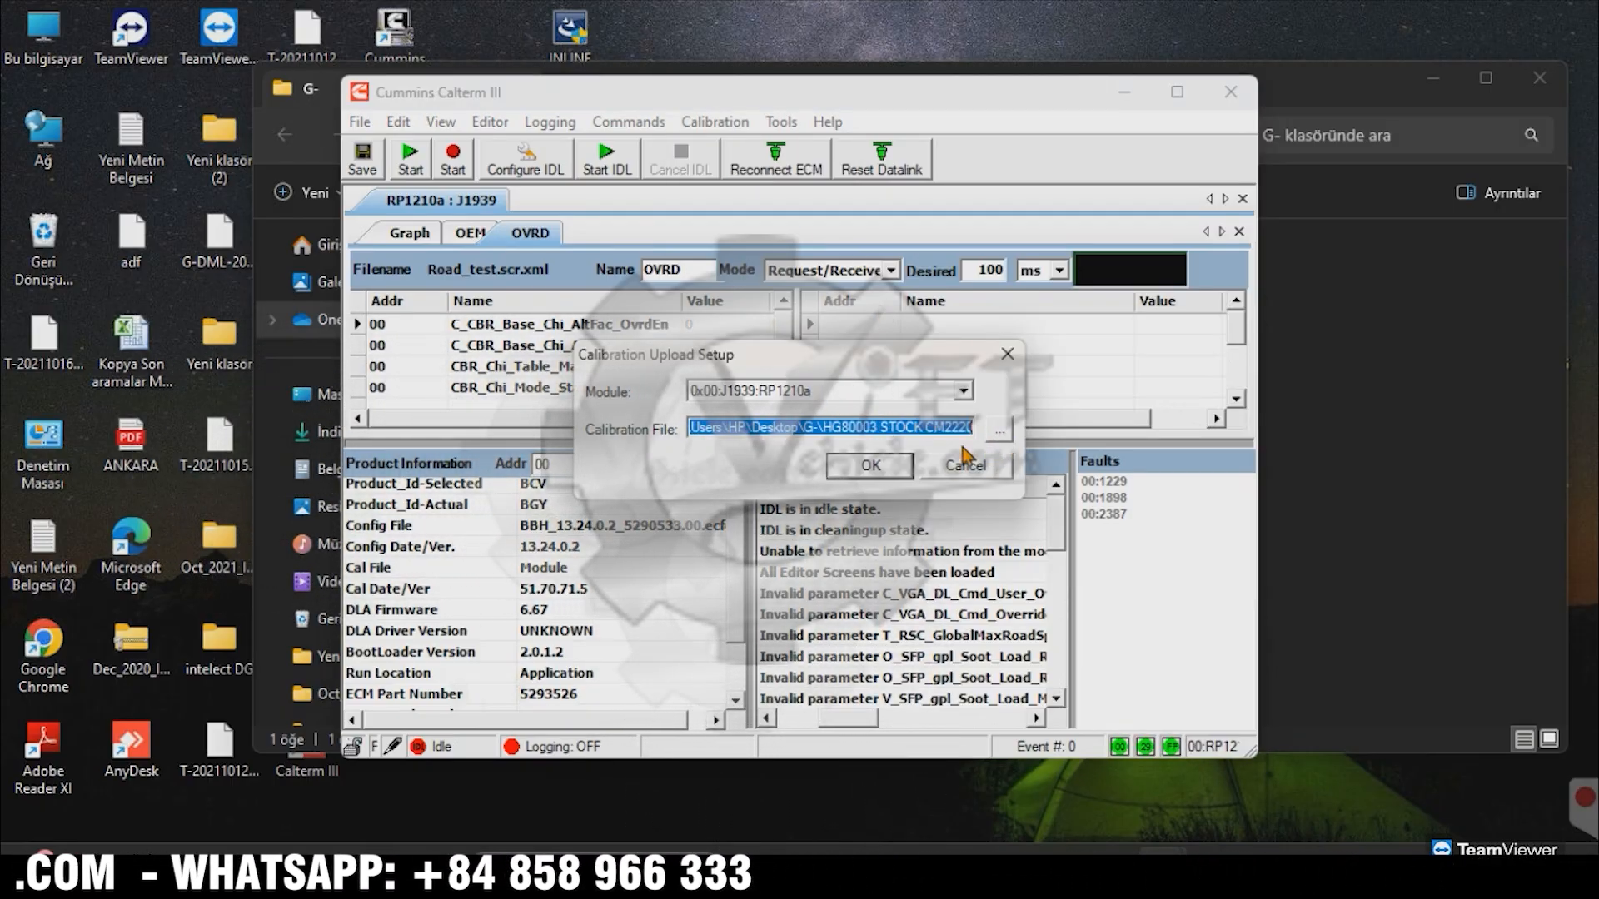
click(997, 432)
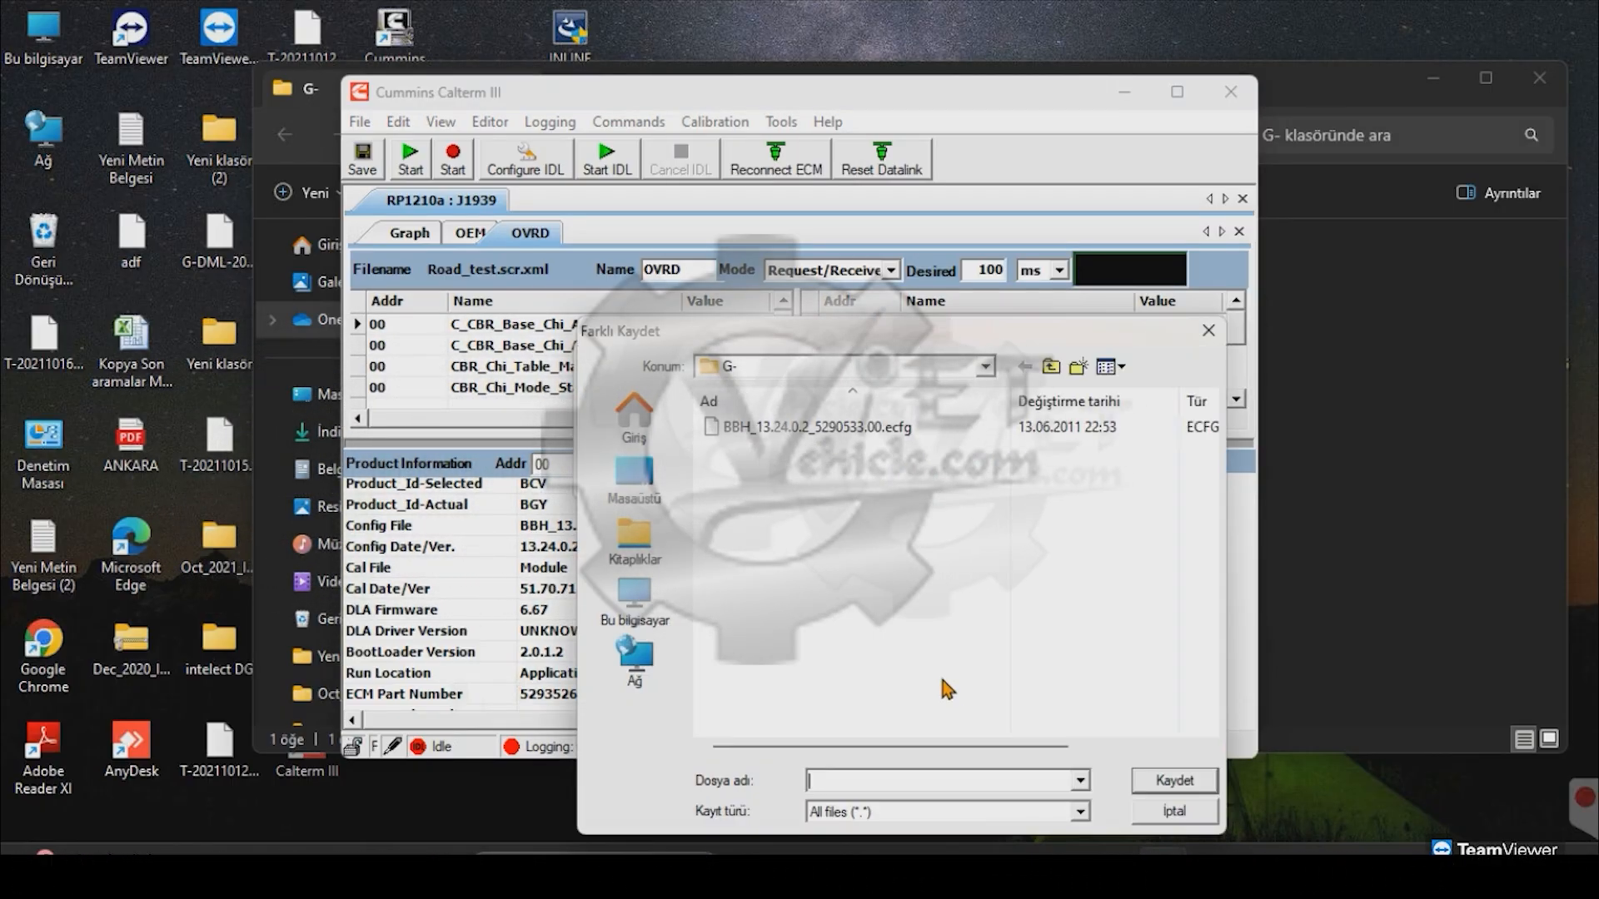
text(HG80003 )
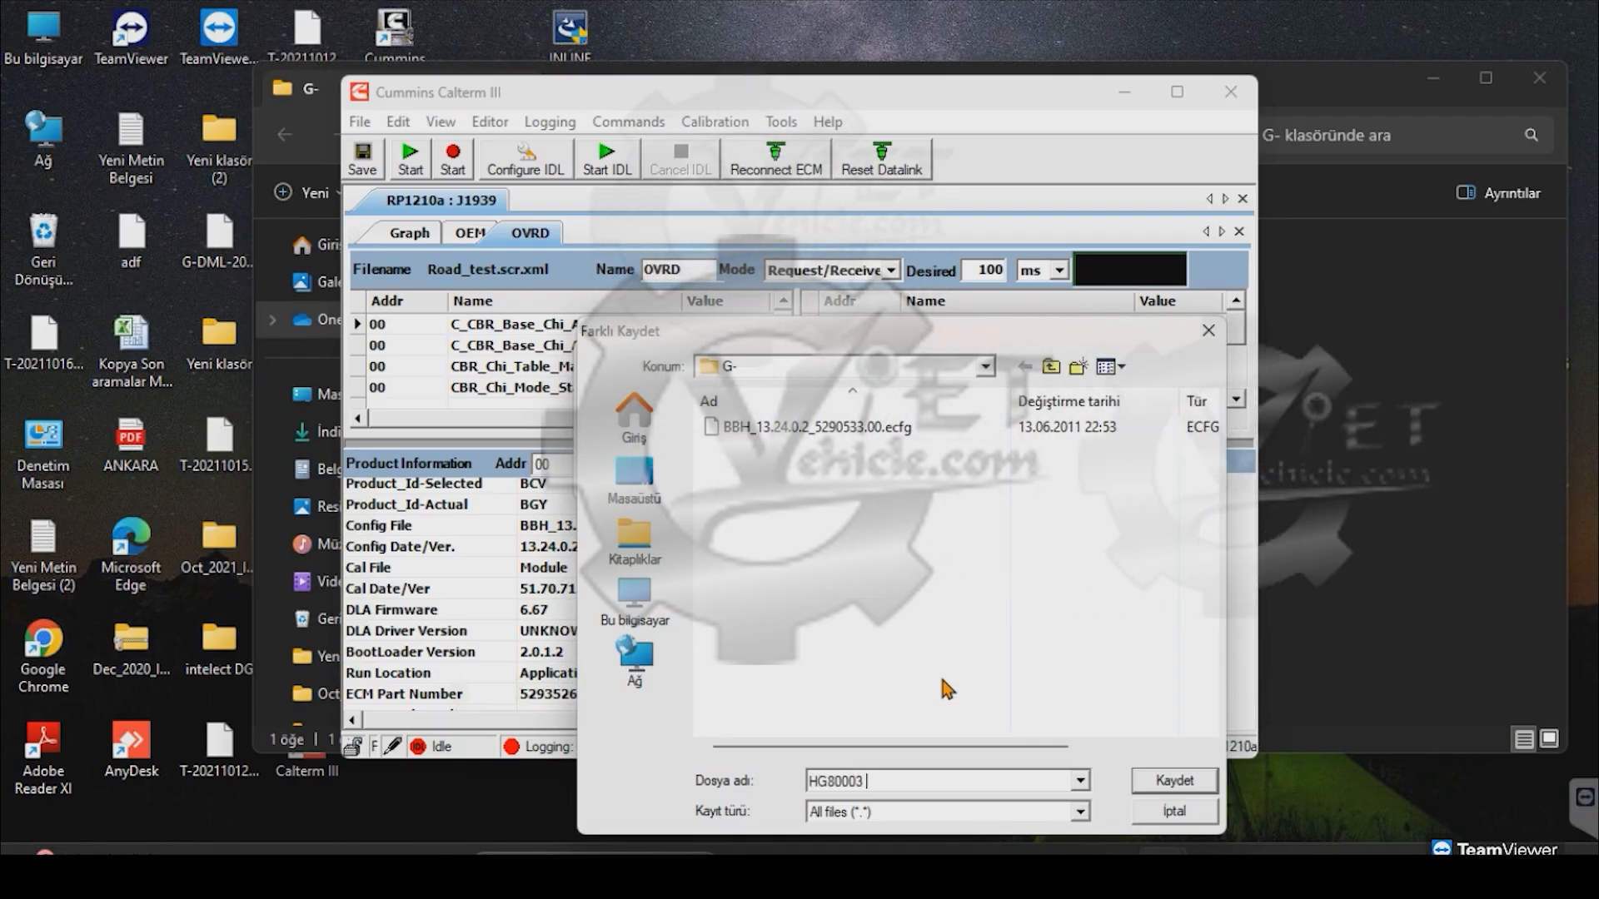
text(CM2220 Stock)
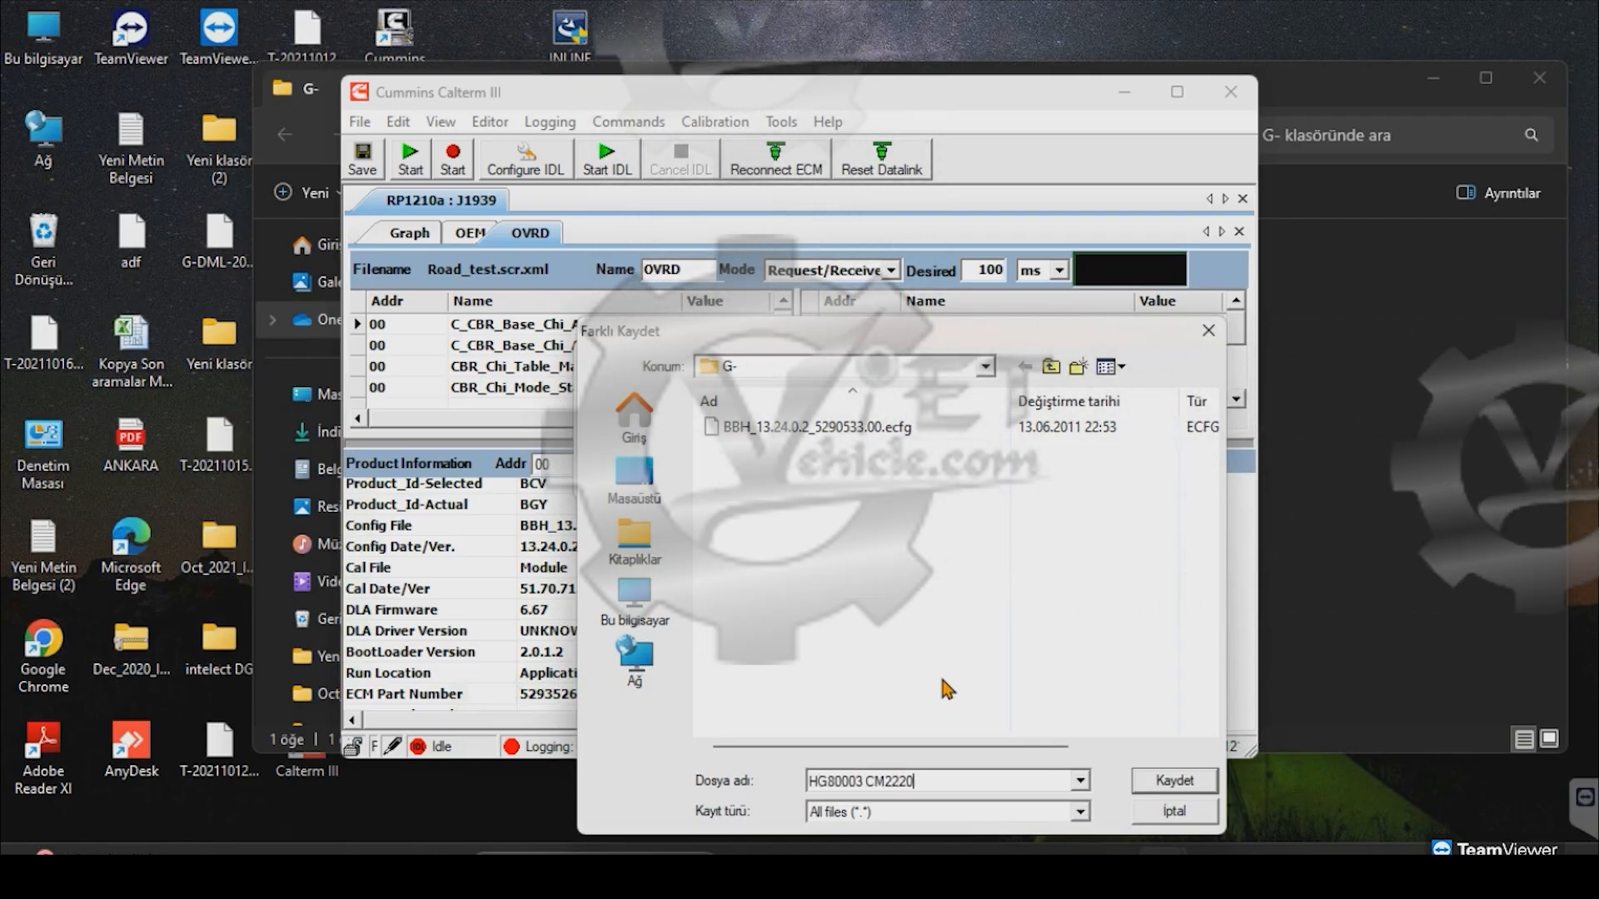
click(1174, 780)
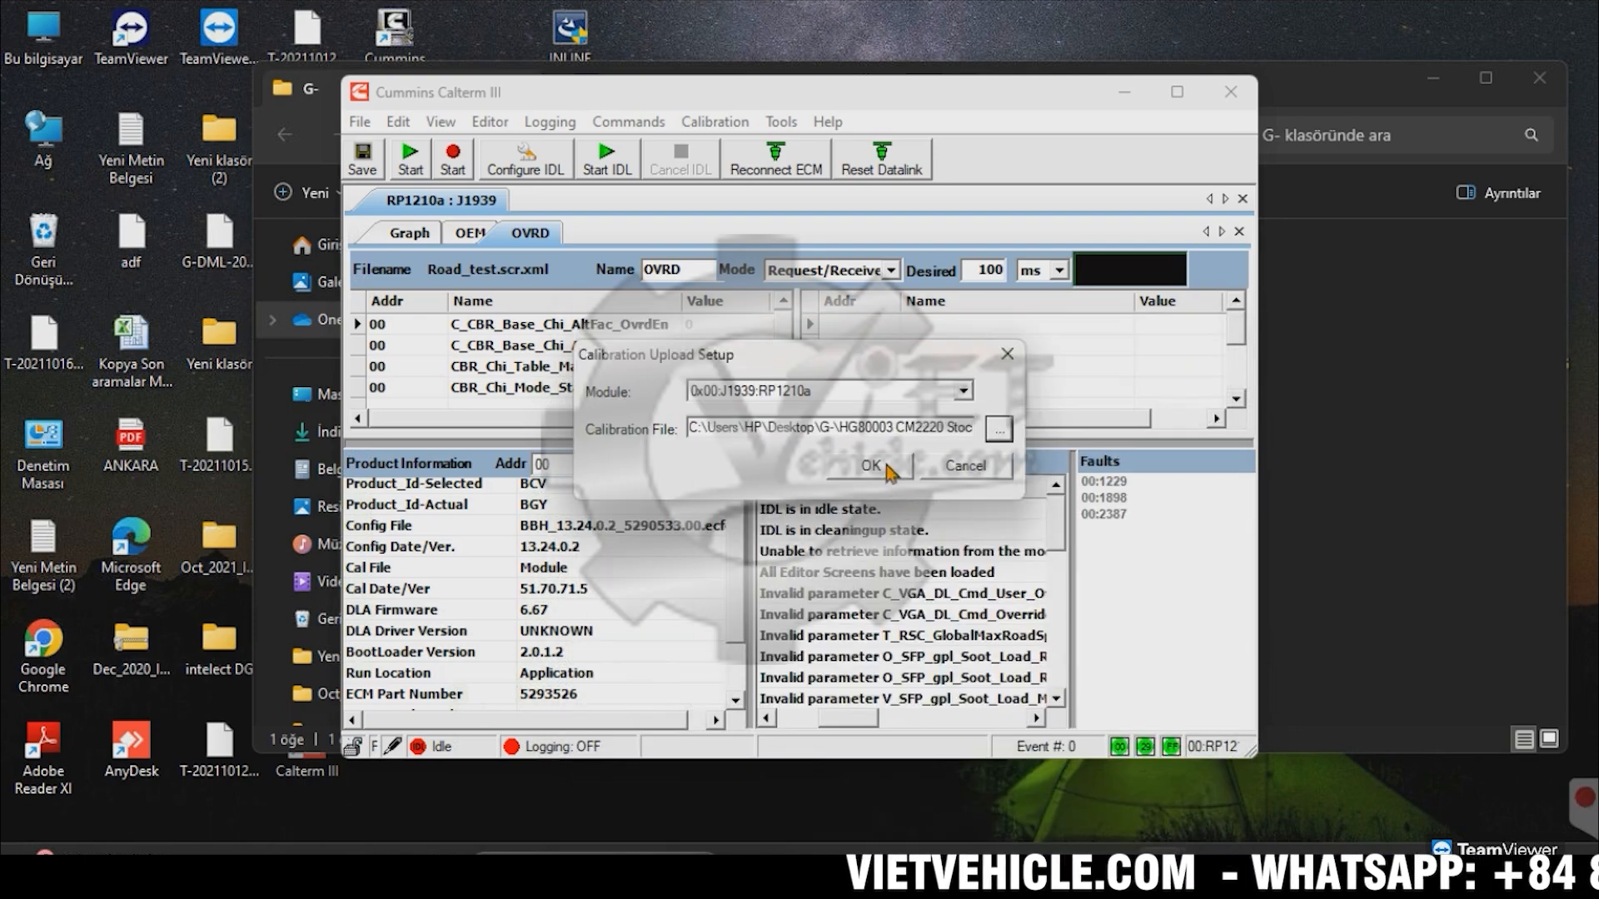
click(888, 469)
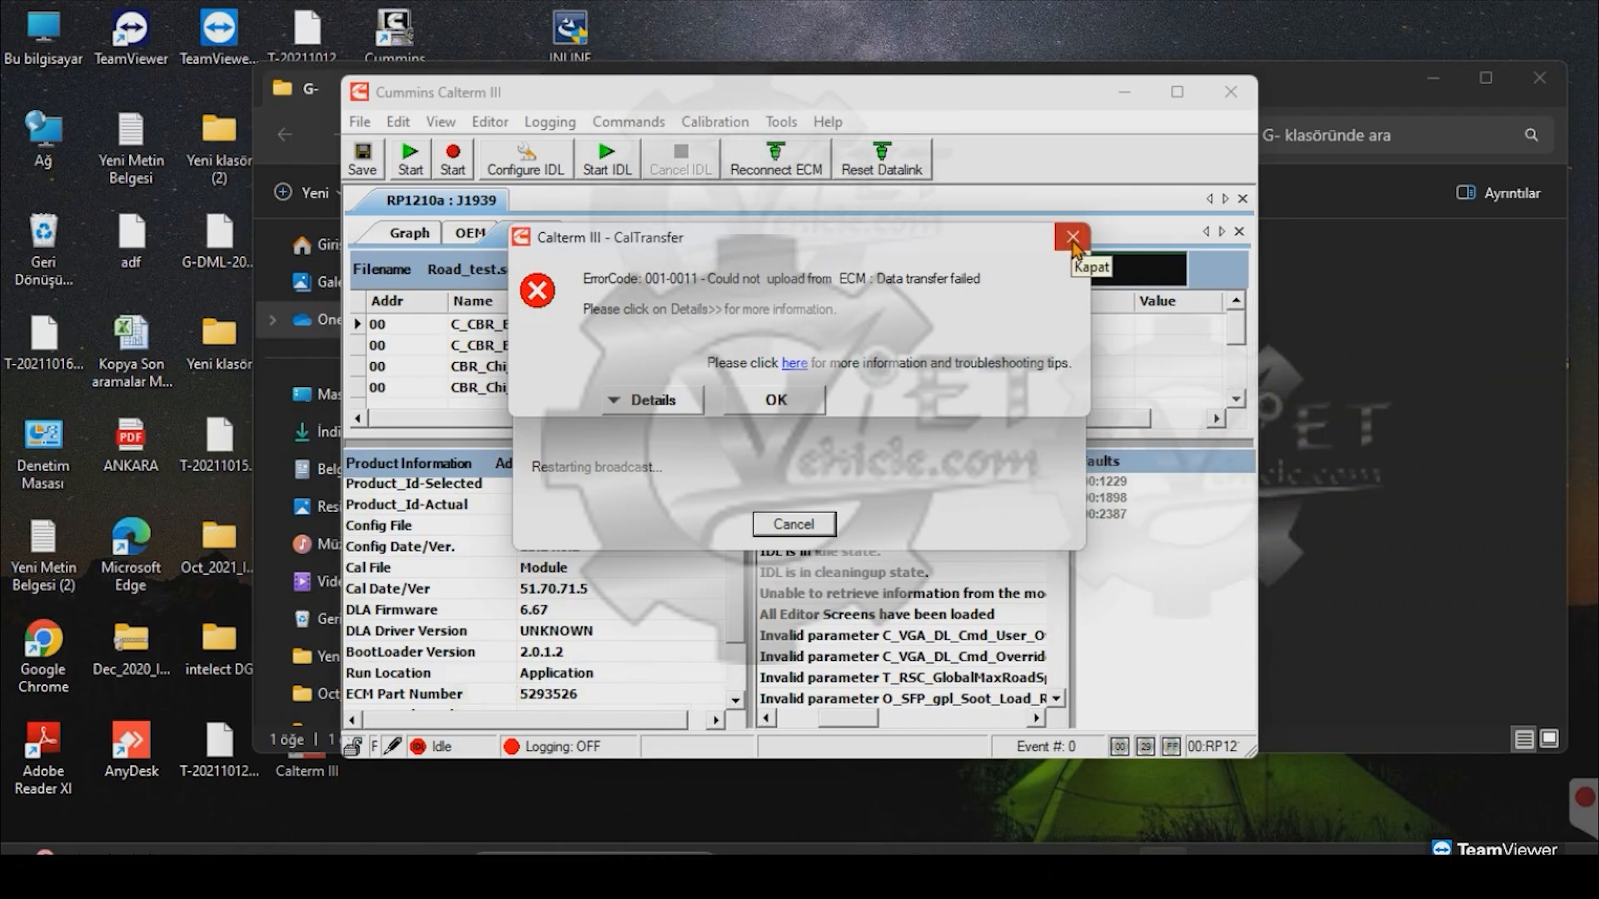
click(1073, 239)
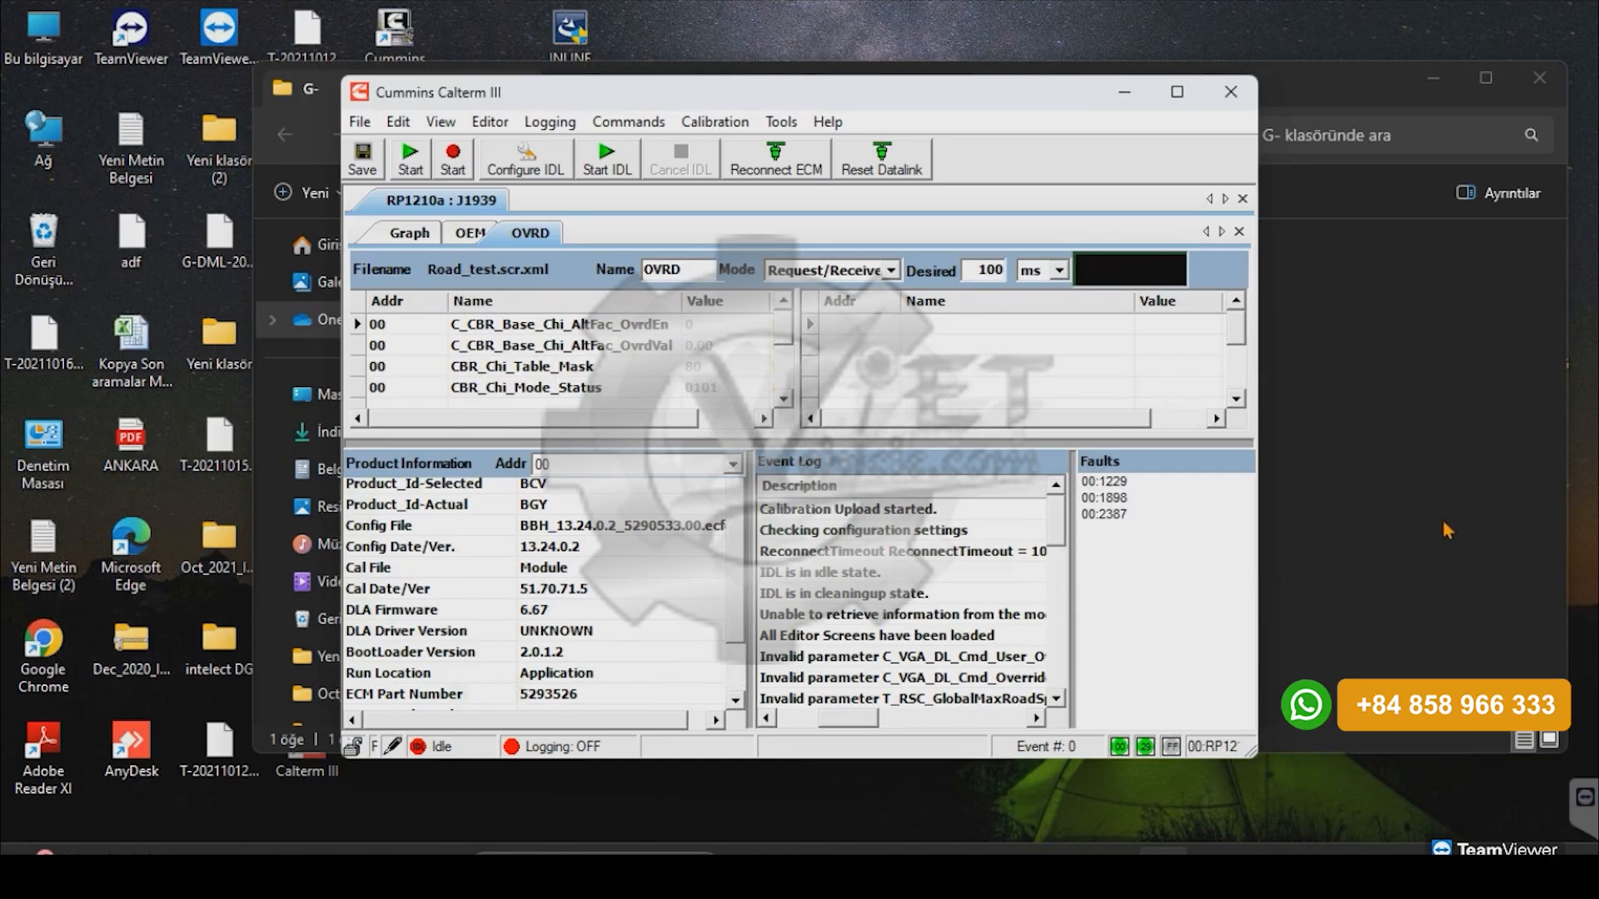
Step: Paste the copied calibration file HG80003 DEL good.xcal into the G- folder in File Explorer
click(1446, 528)
right_click(725, 527)
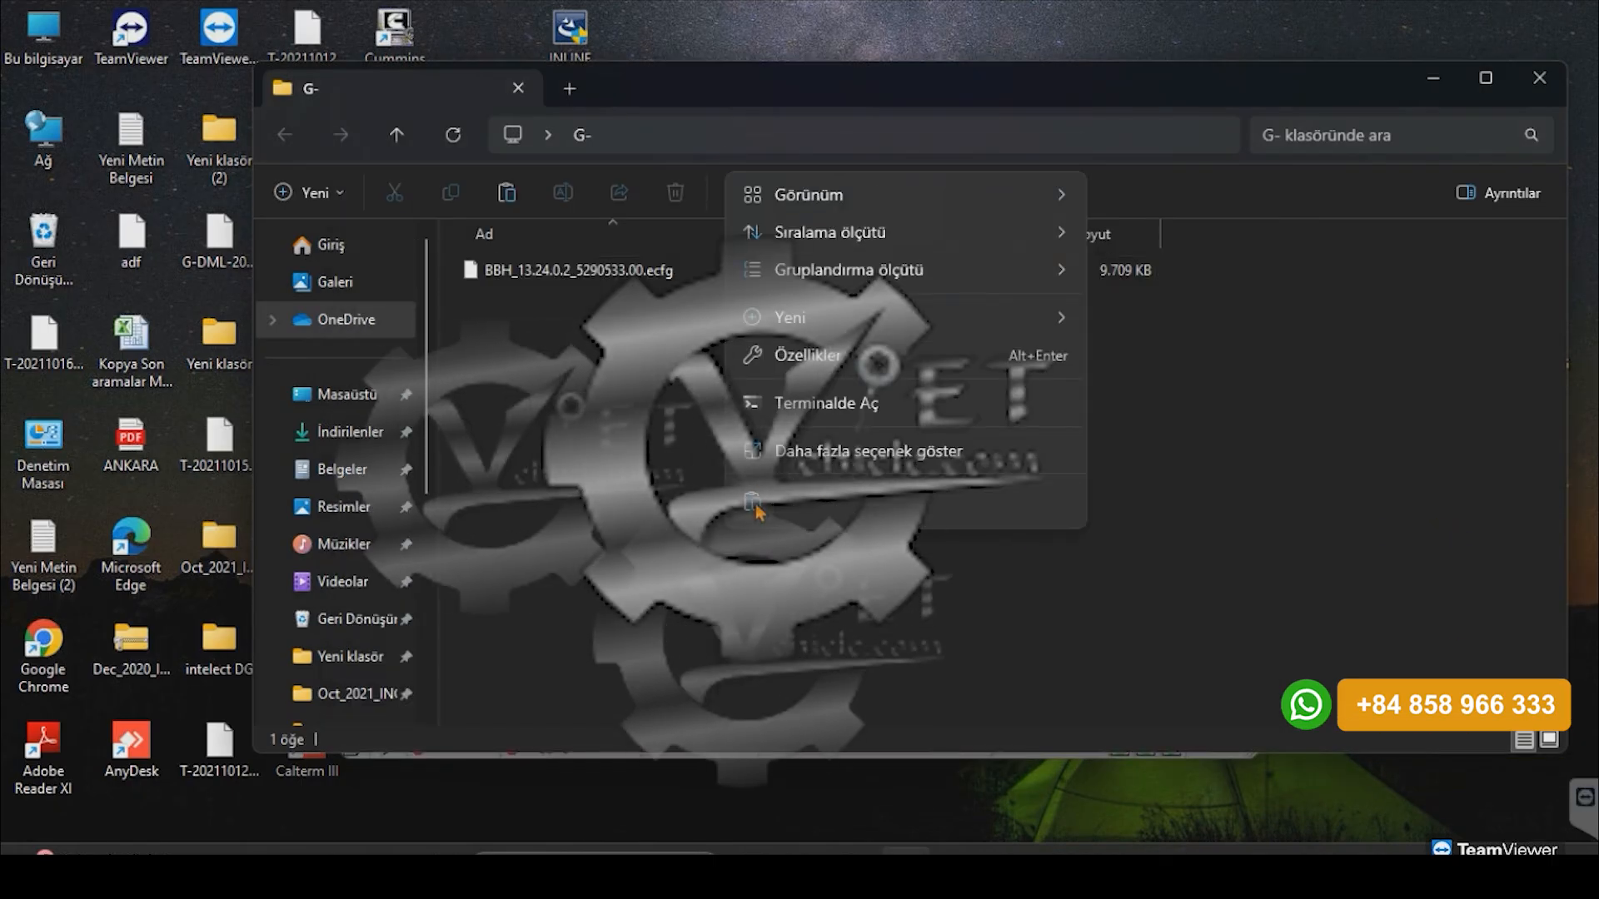
click(849, 575)
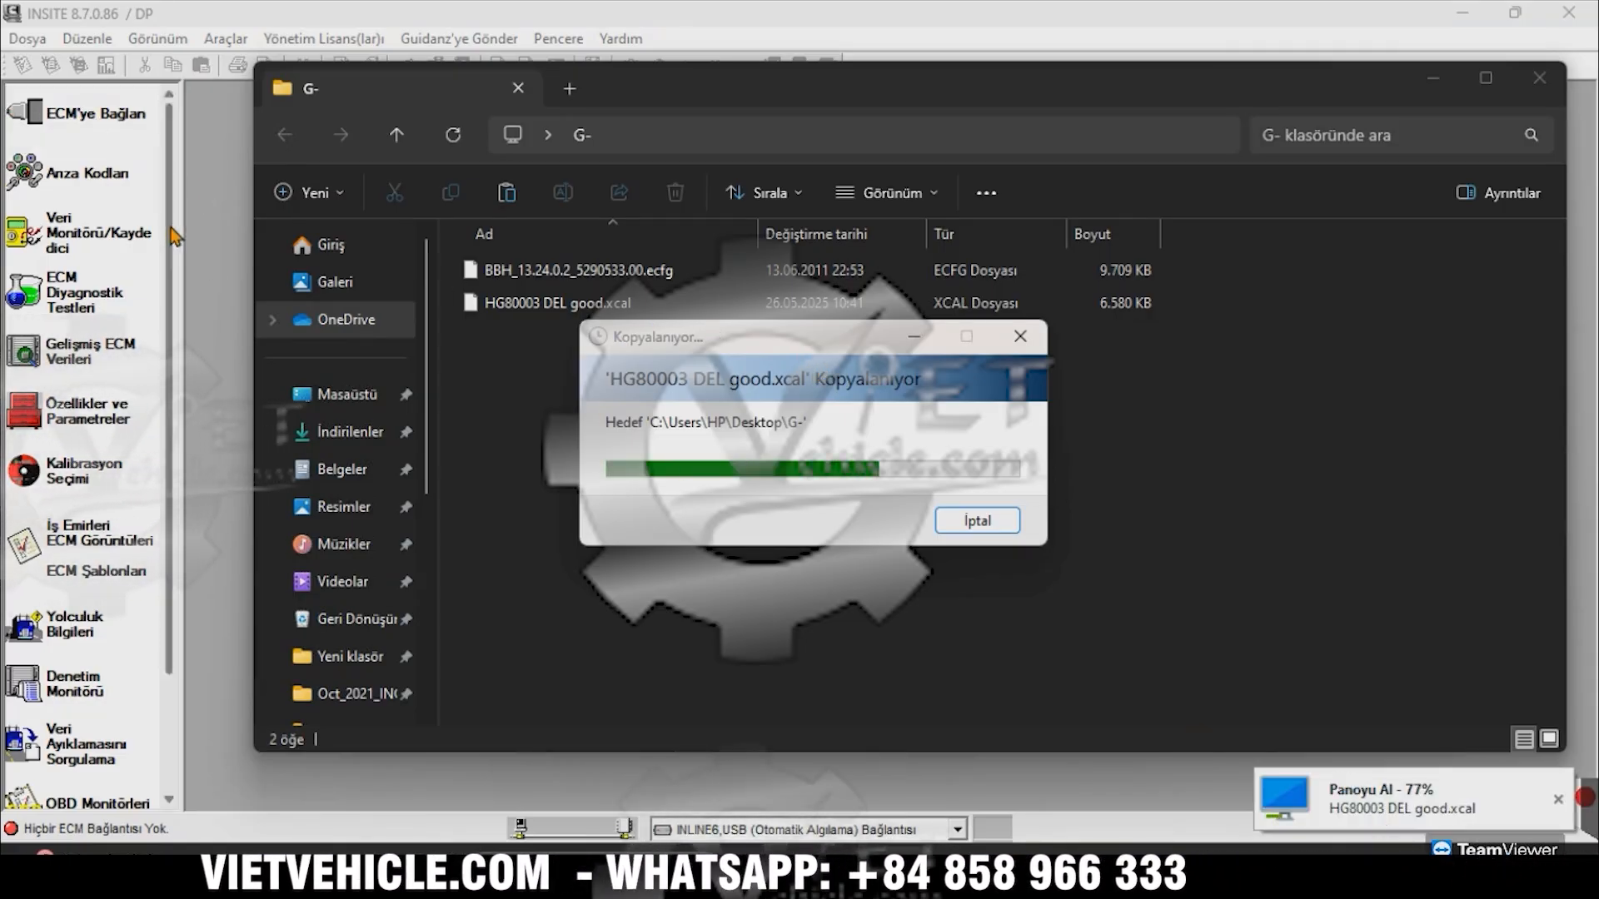
Step: In INSITE, connect to the ECM with no security type and create a new work order with the technician note Stock
click(84, 129)
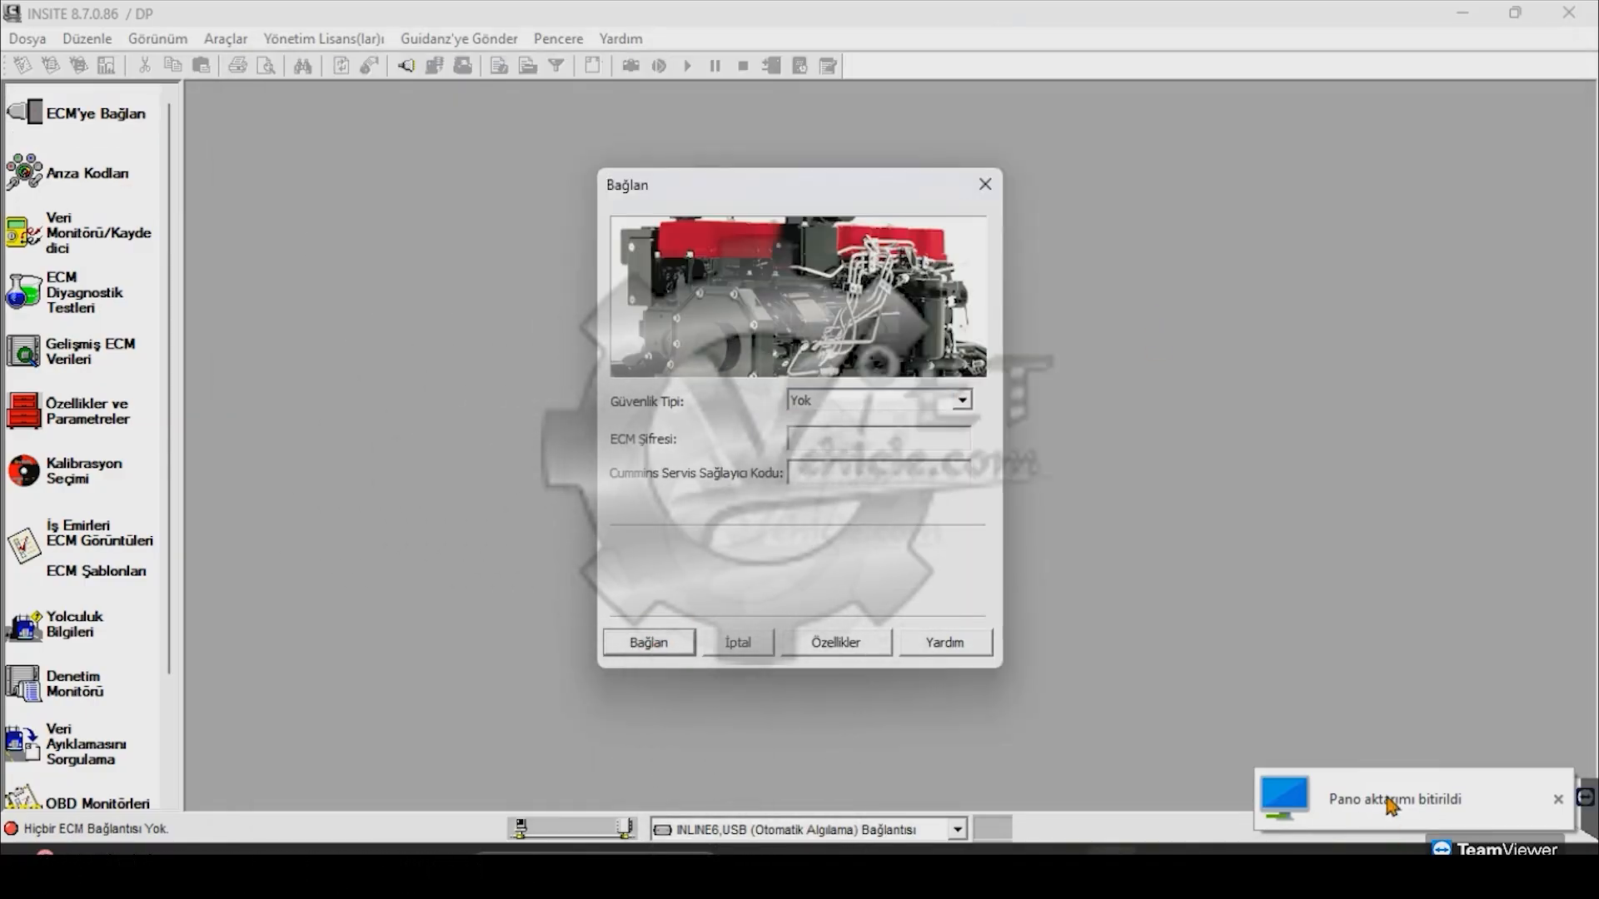
click(648, 642)
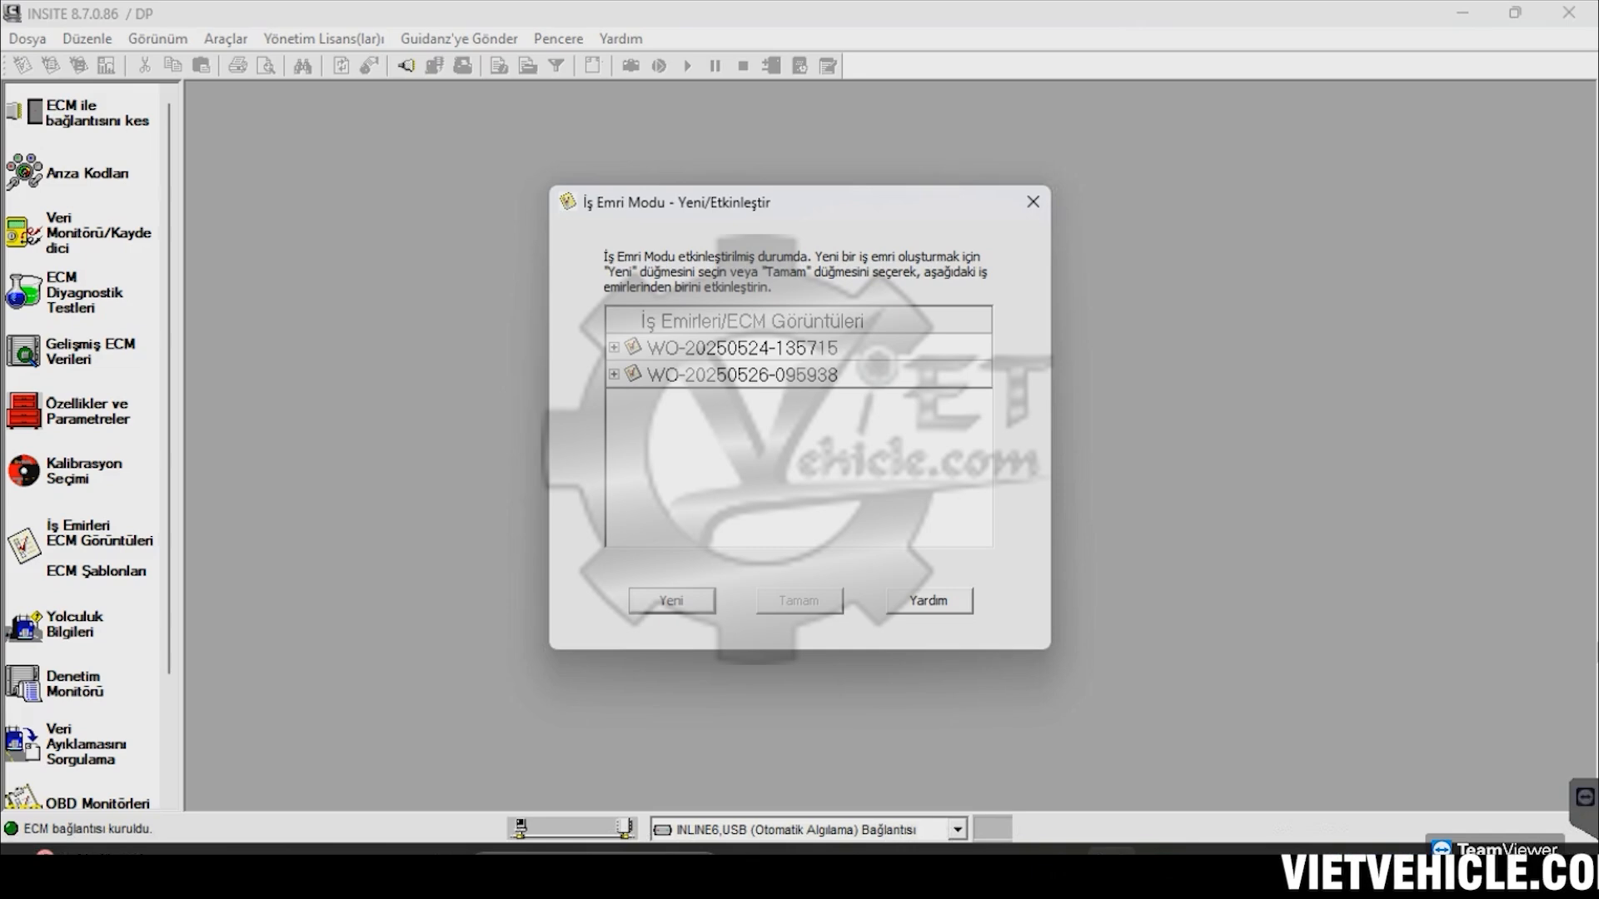
click(673, 603)
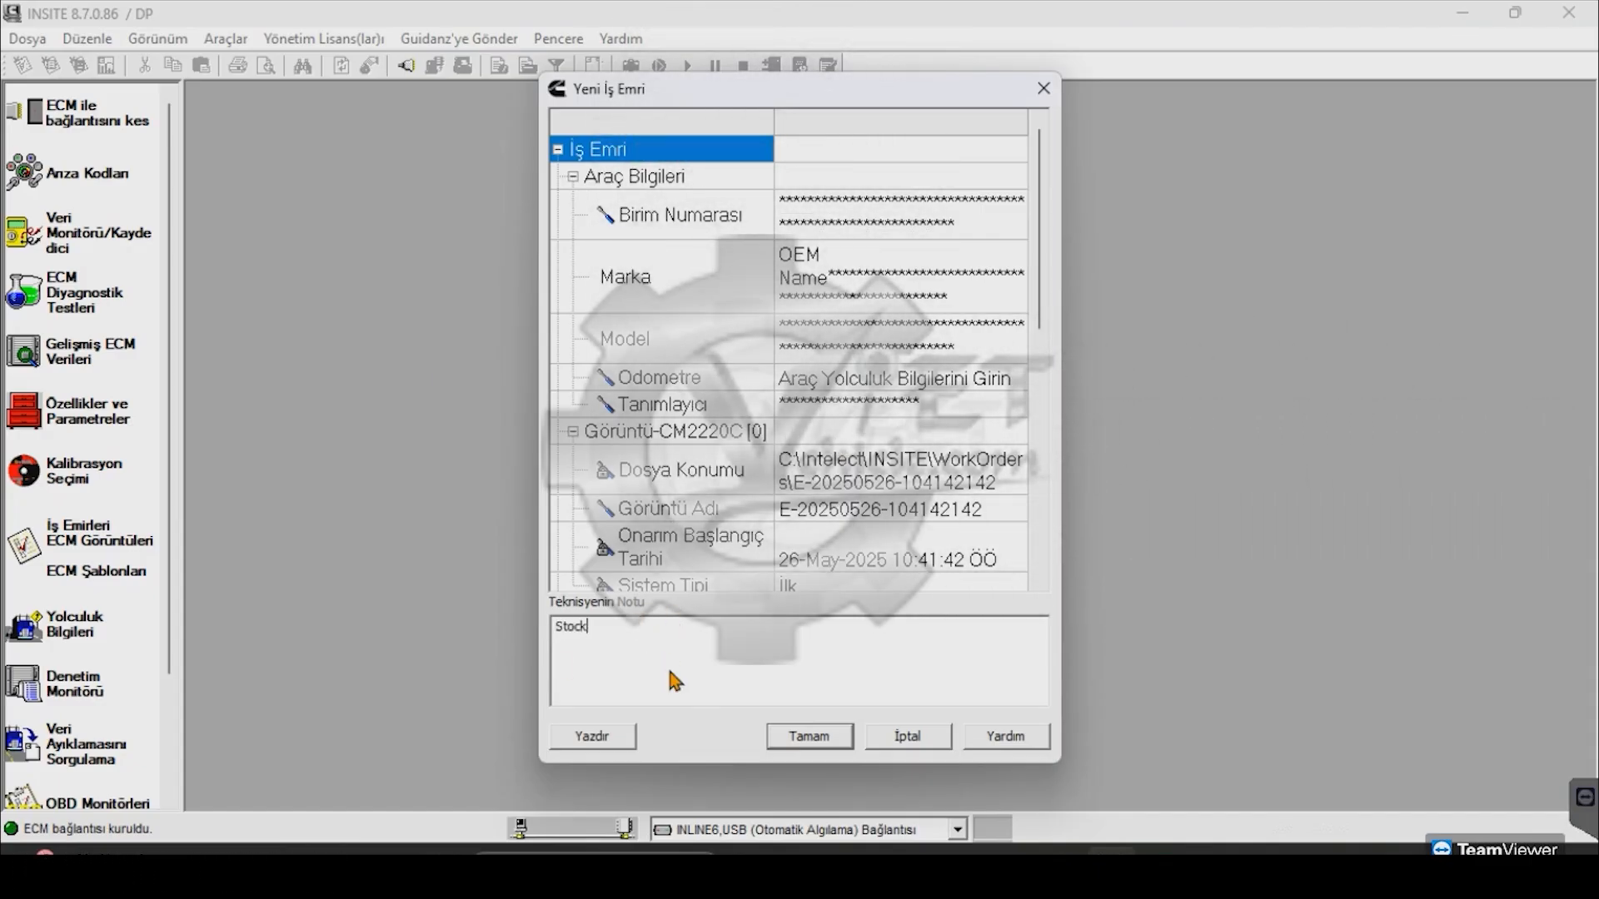
click(807, 738)
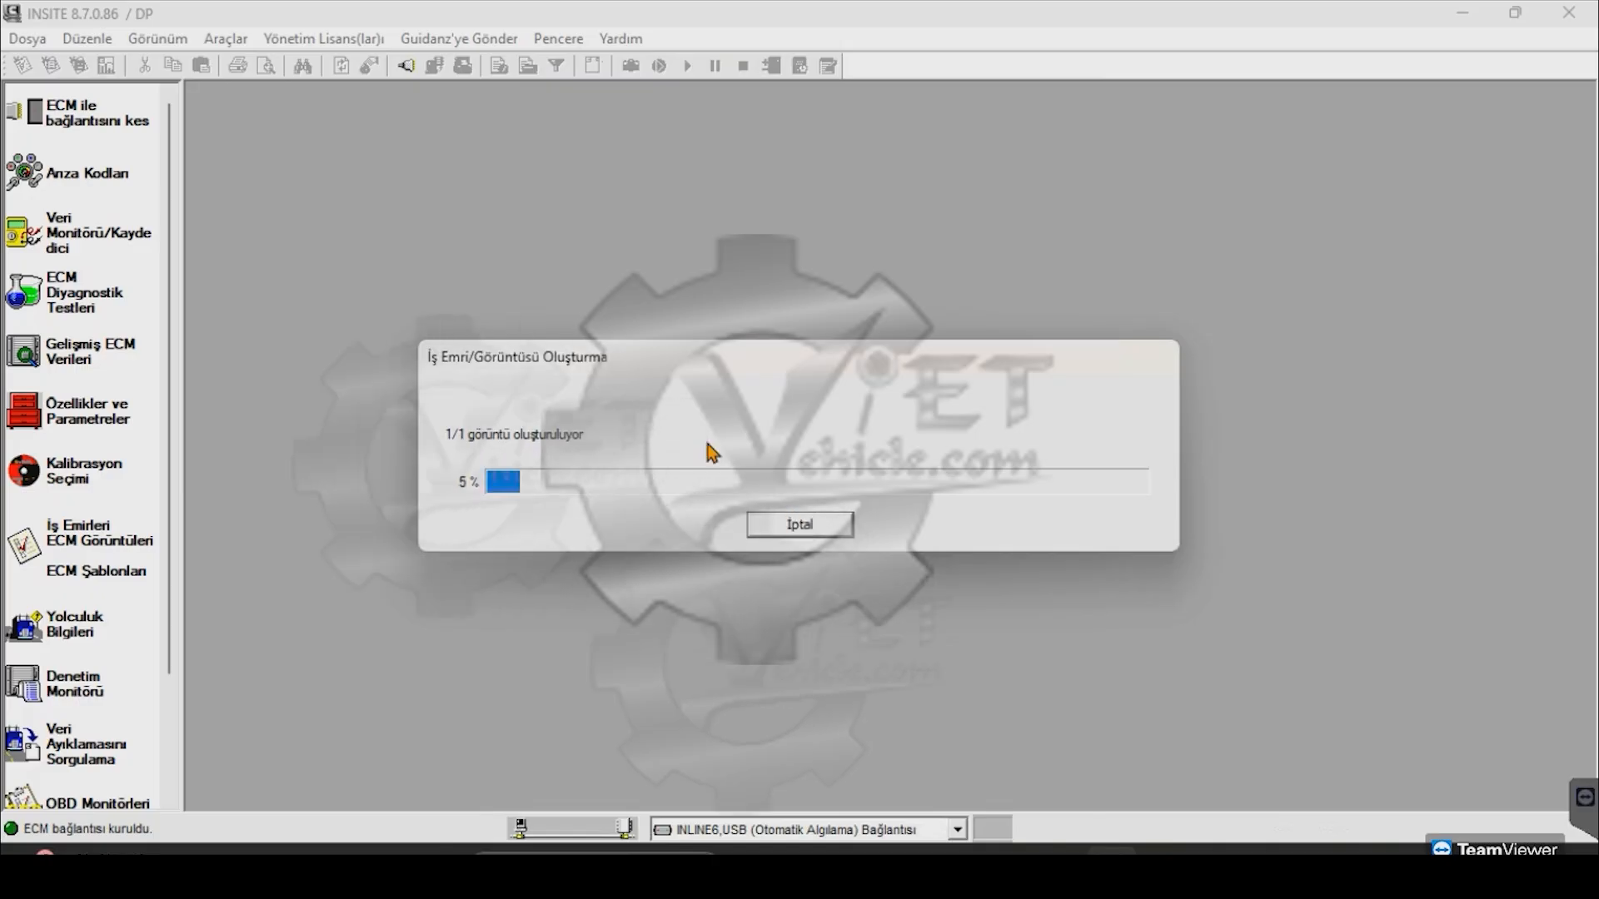
Step: Convert the new work order's initial ECM image into an ECM template with the system comment Stock HG80003
click(77, 553)
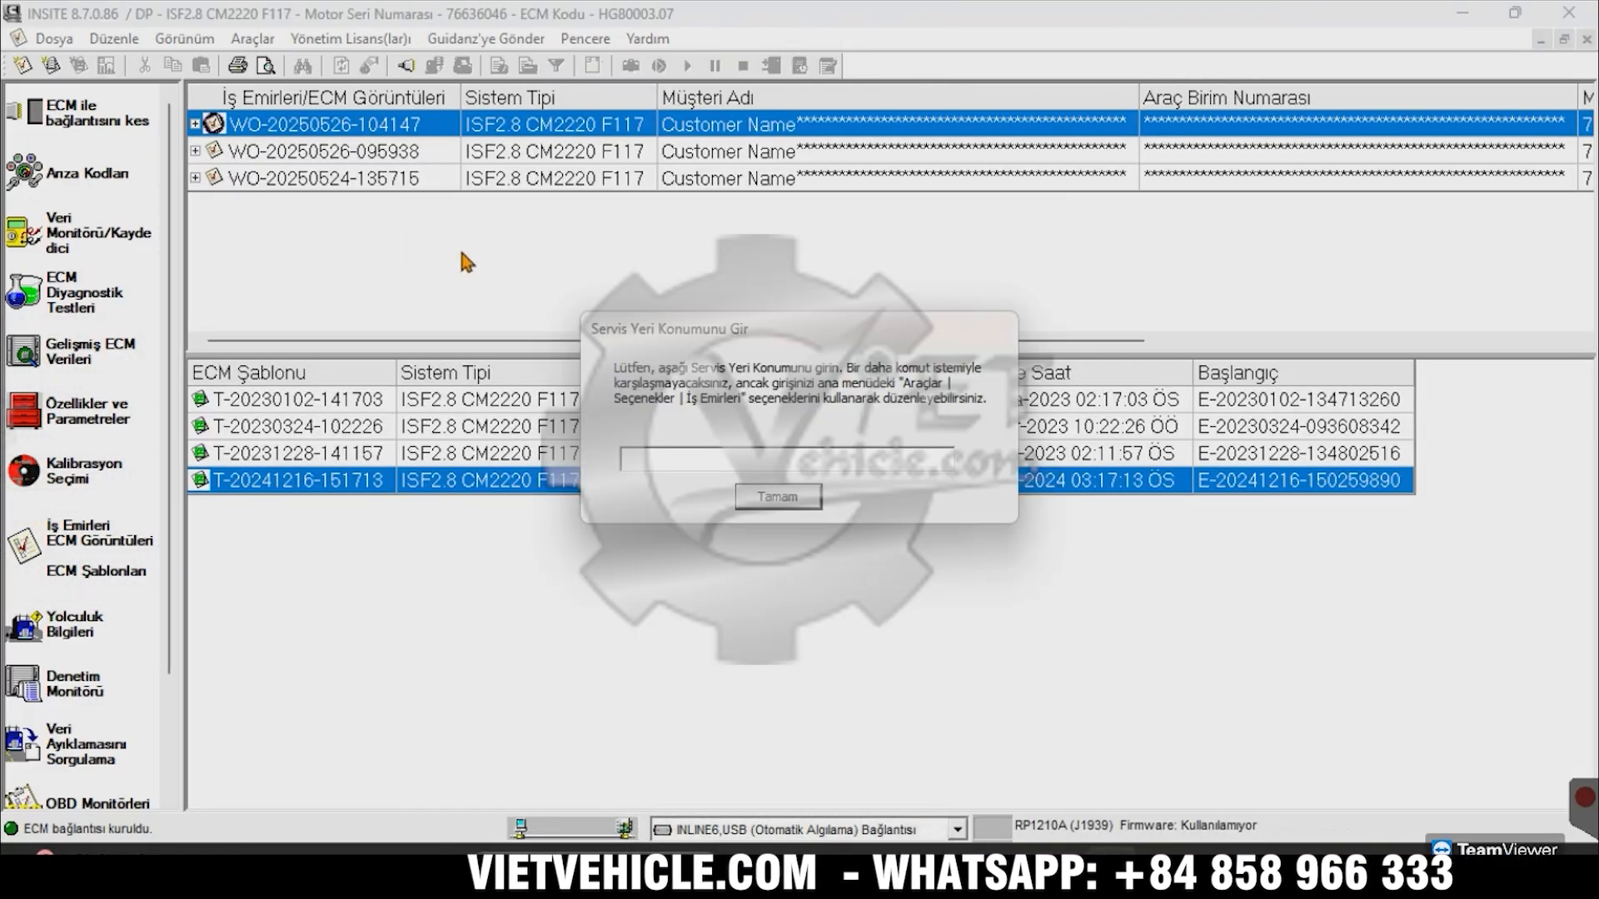
click(775, 498)
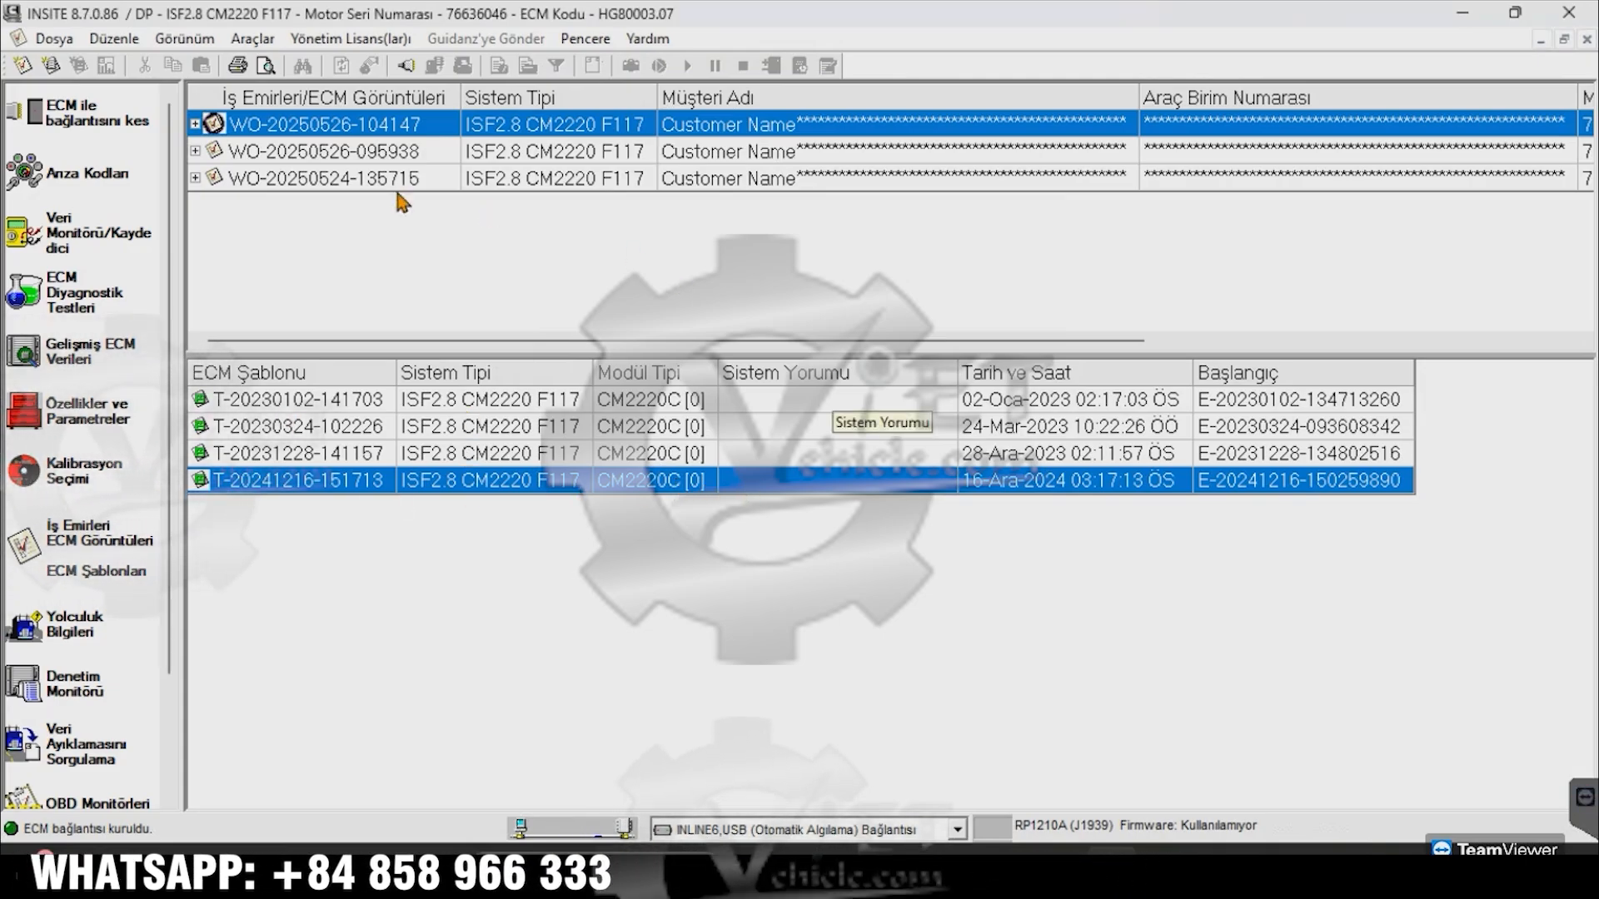
double_click(333, 124)
right_click(441, 179)
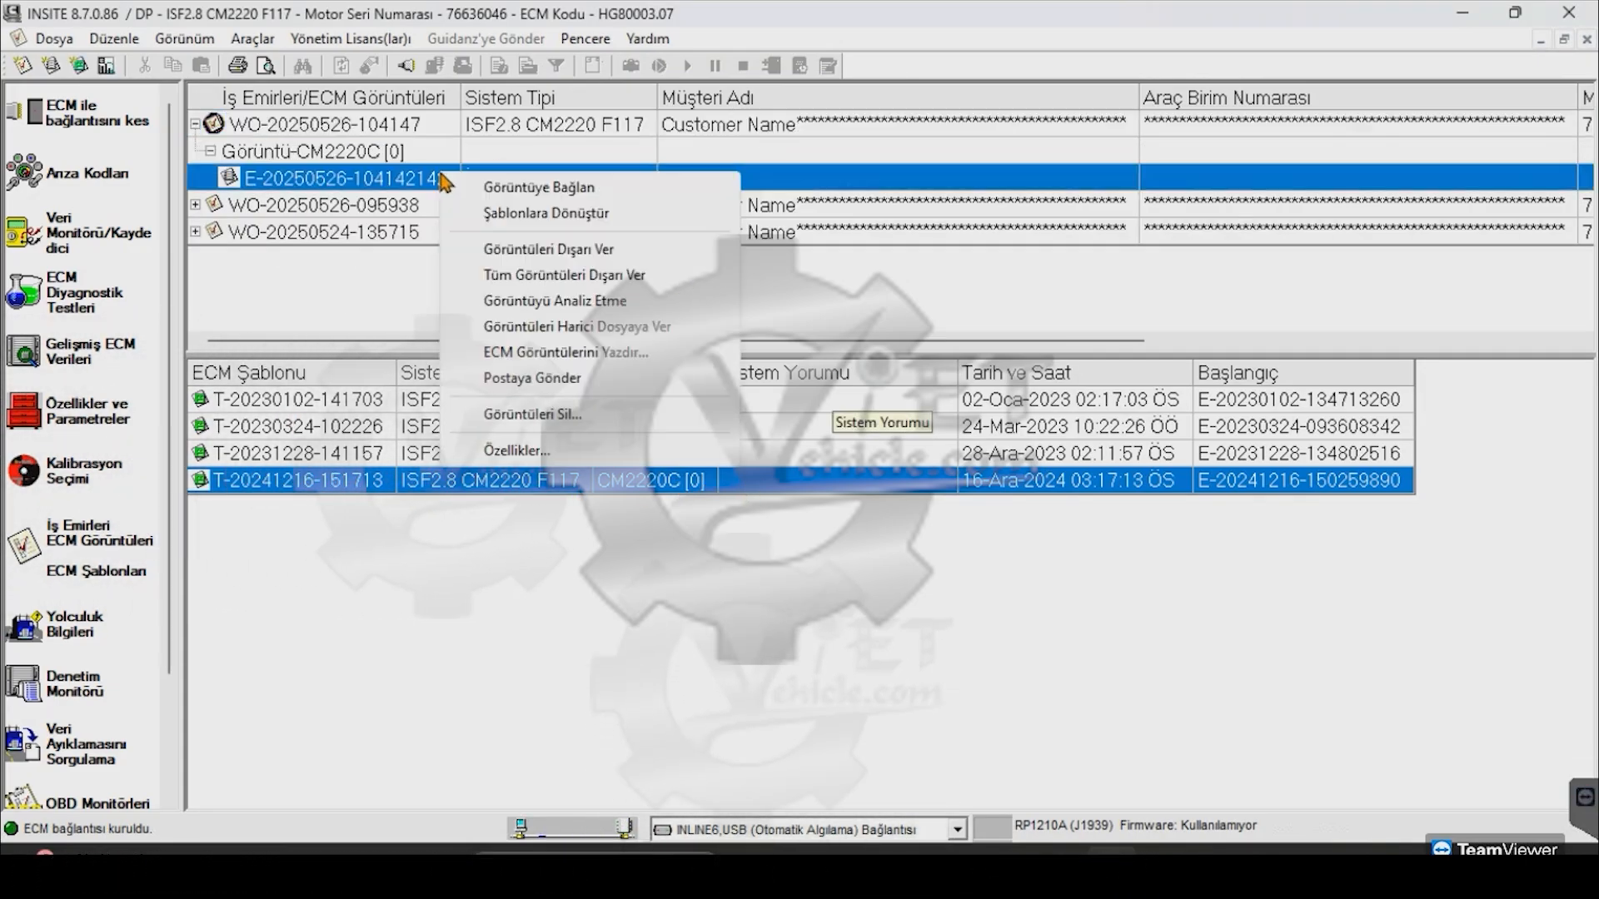
click(549, 214)
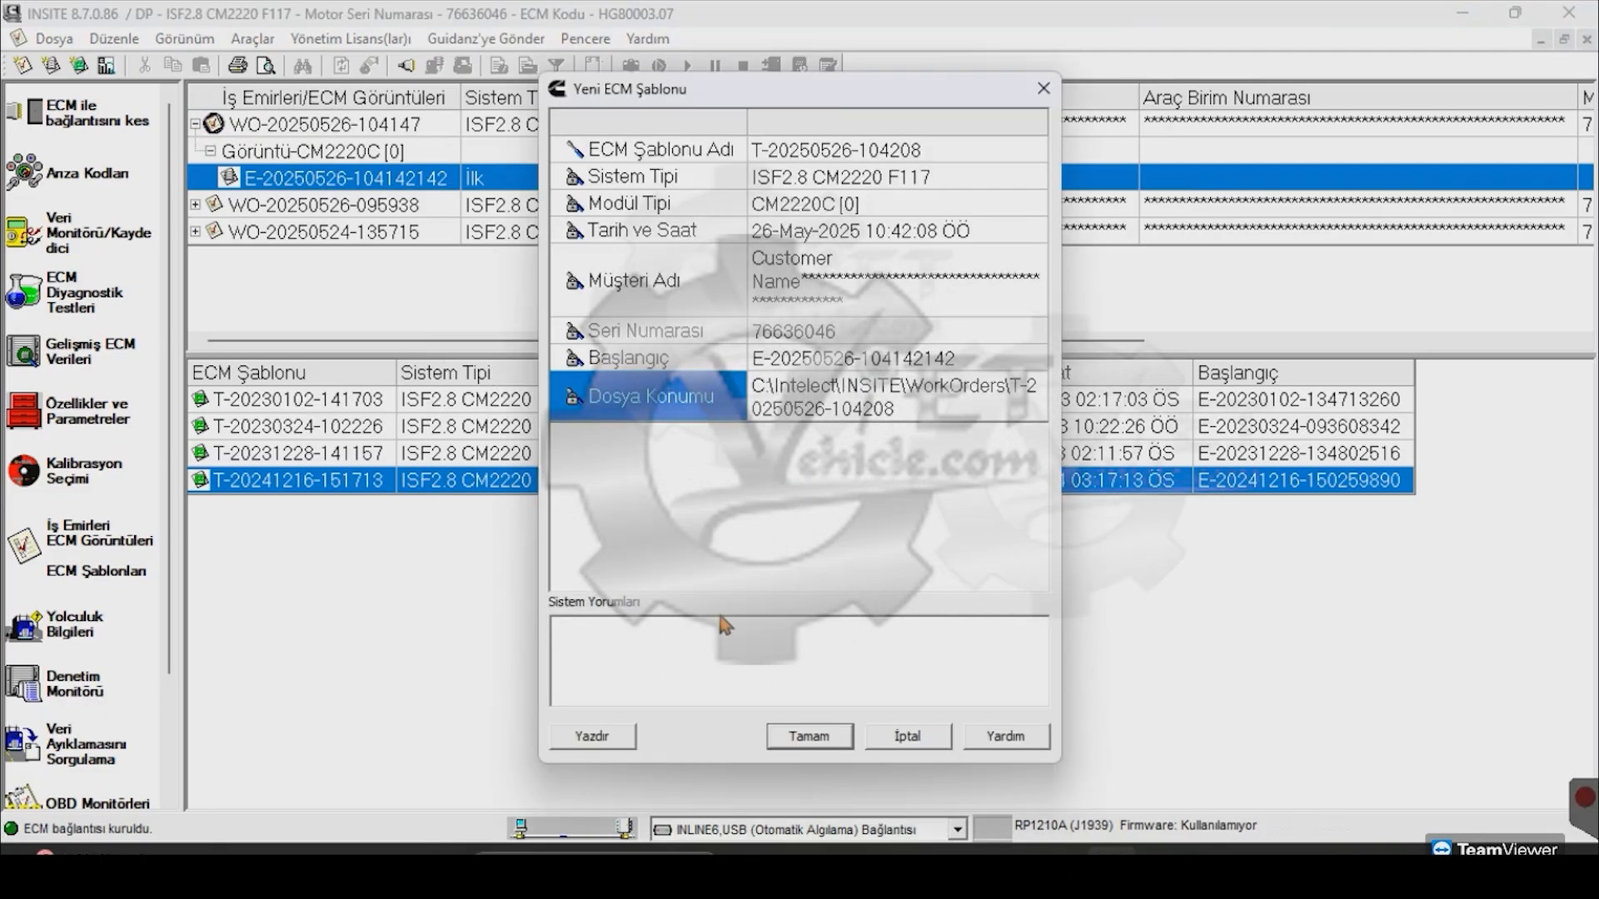
text(HG80003)
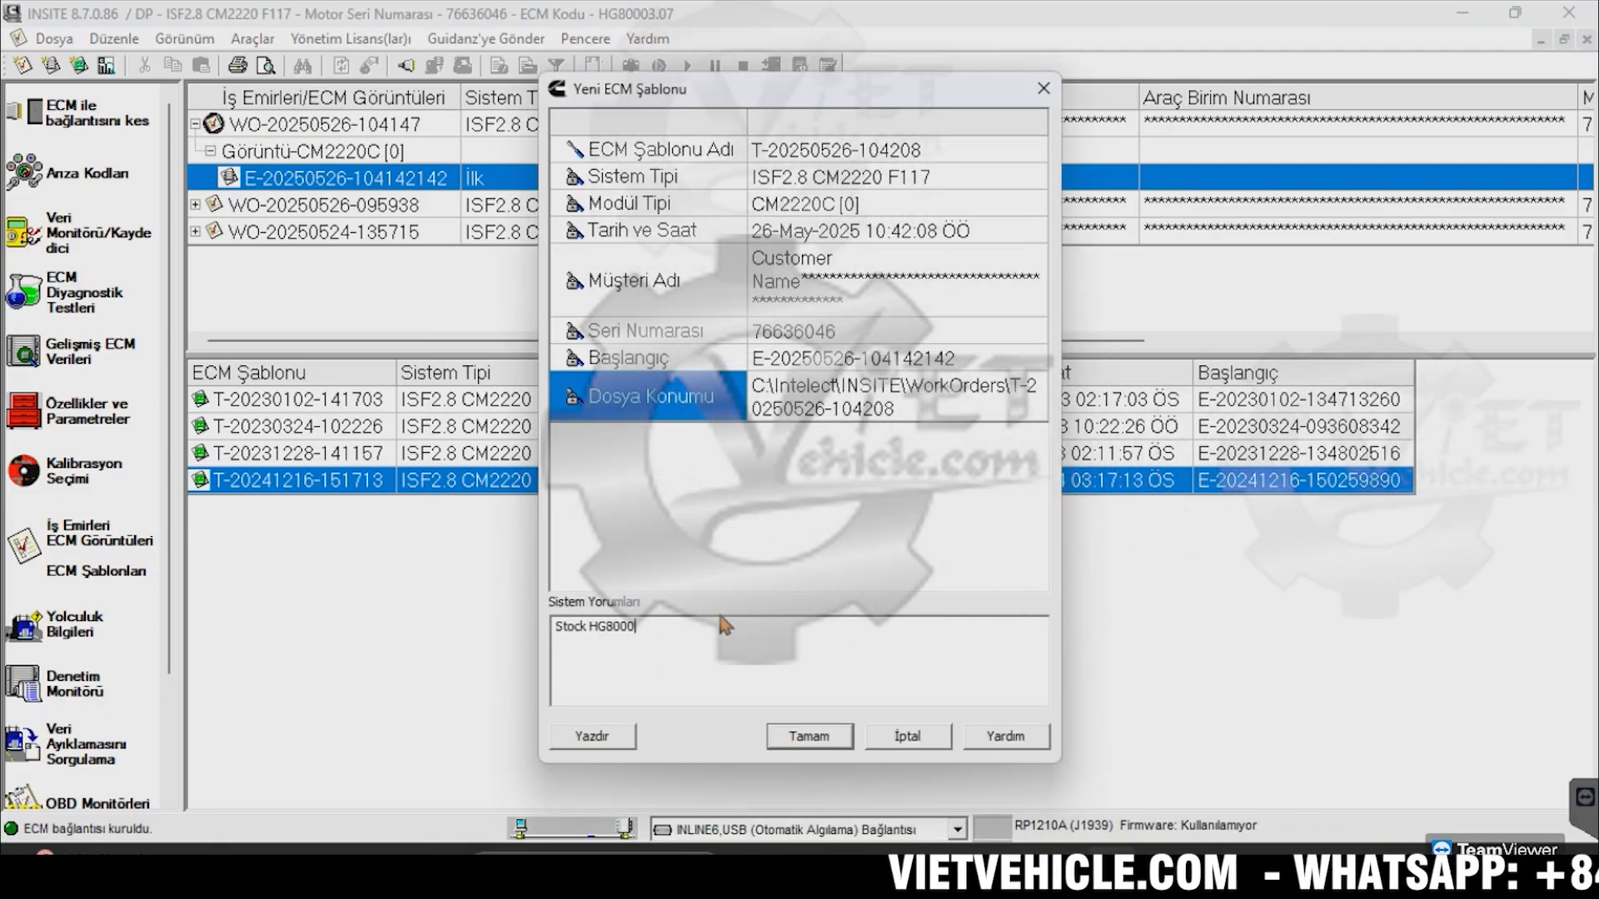
click(821, 733)
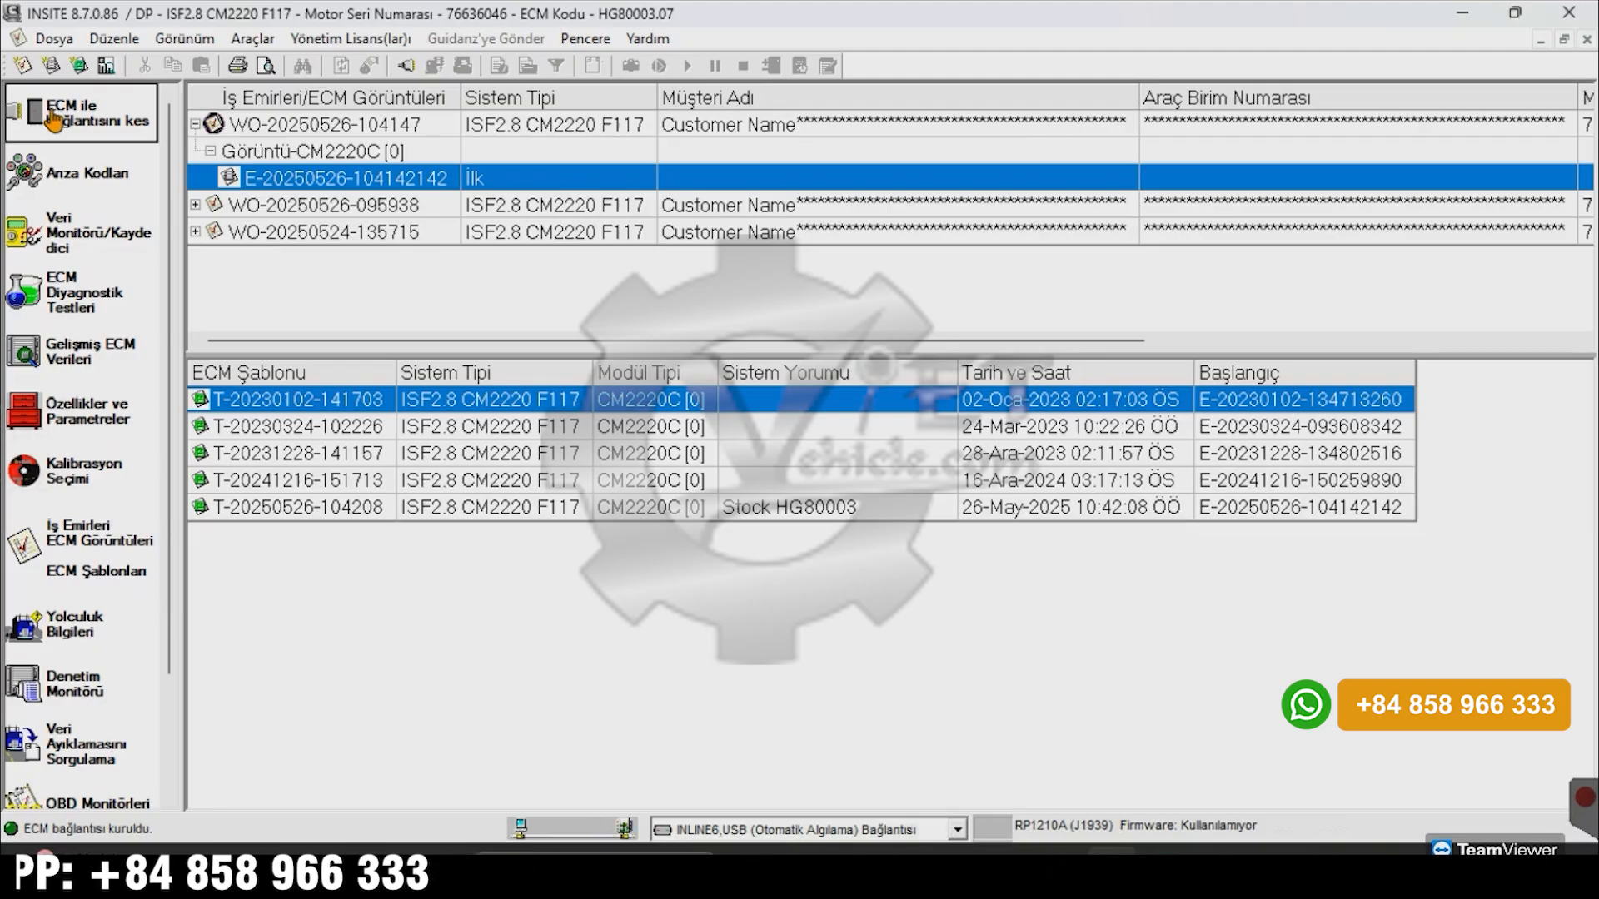
Step: Display the ECM's fault codes in an enlarged list and disconnect from the ECM
click(55, 184)
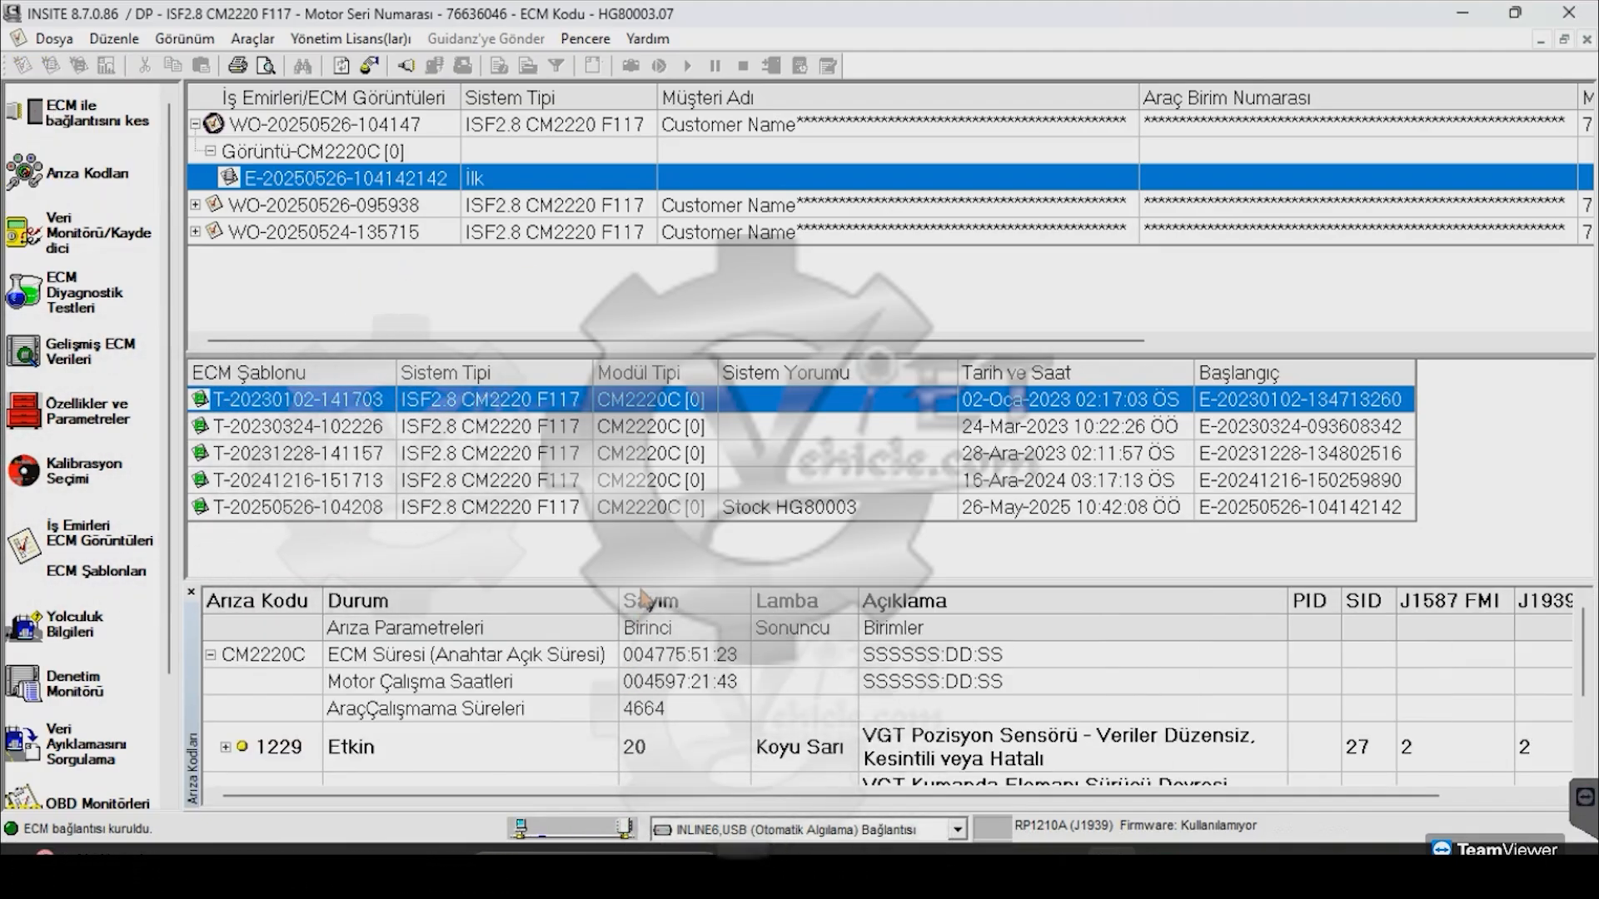
drag(641, 583, 630, 324)
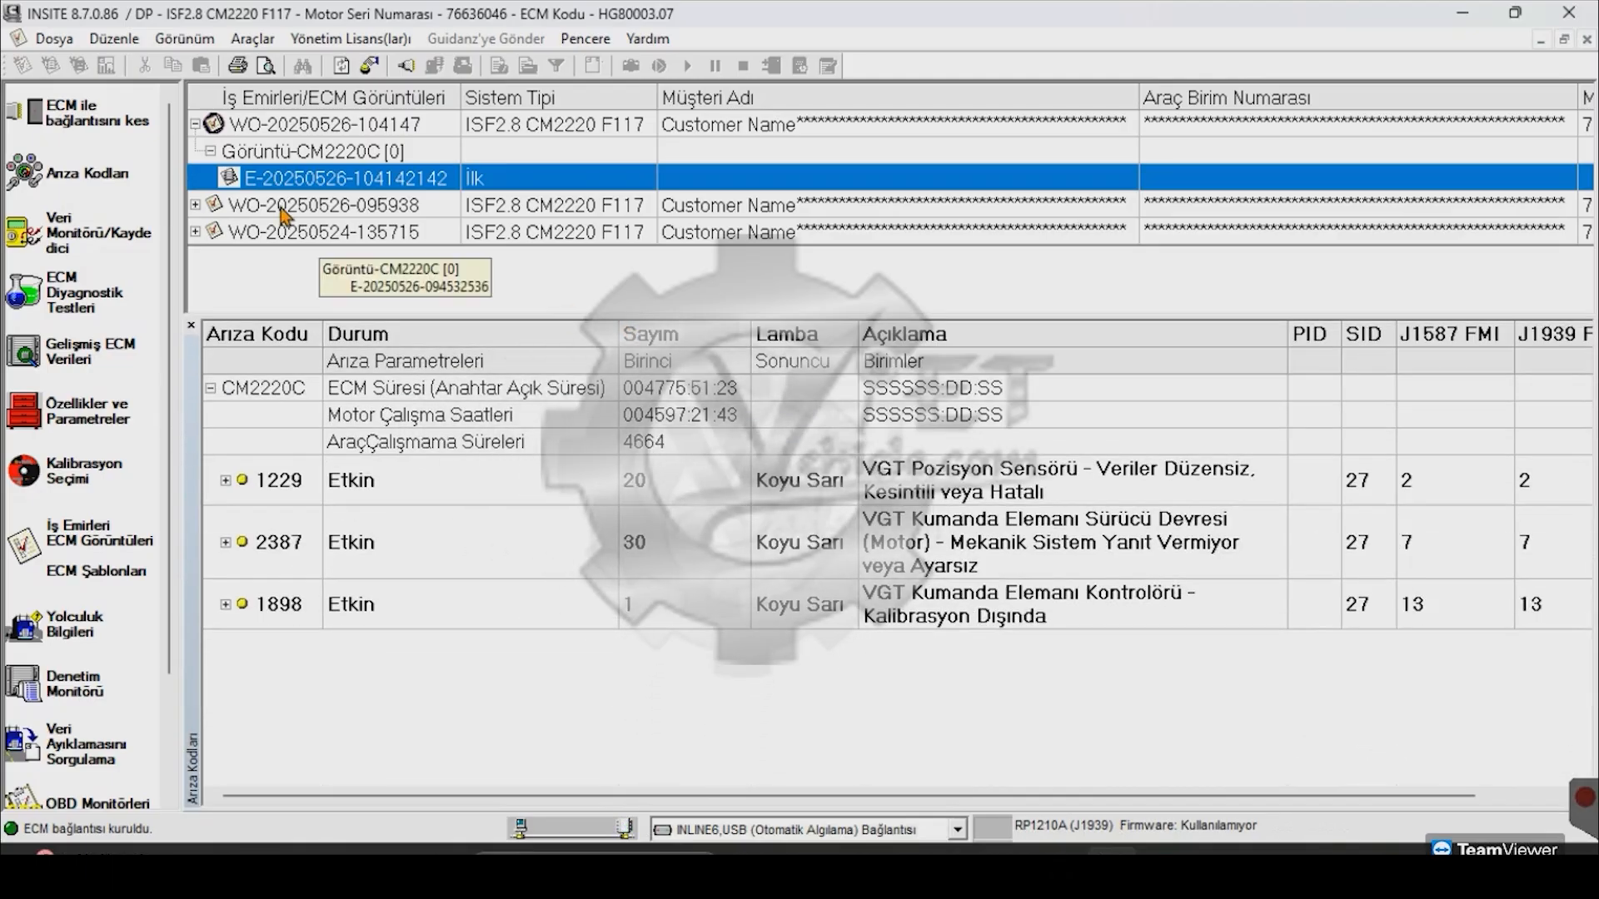
click(50, 133)
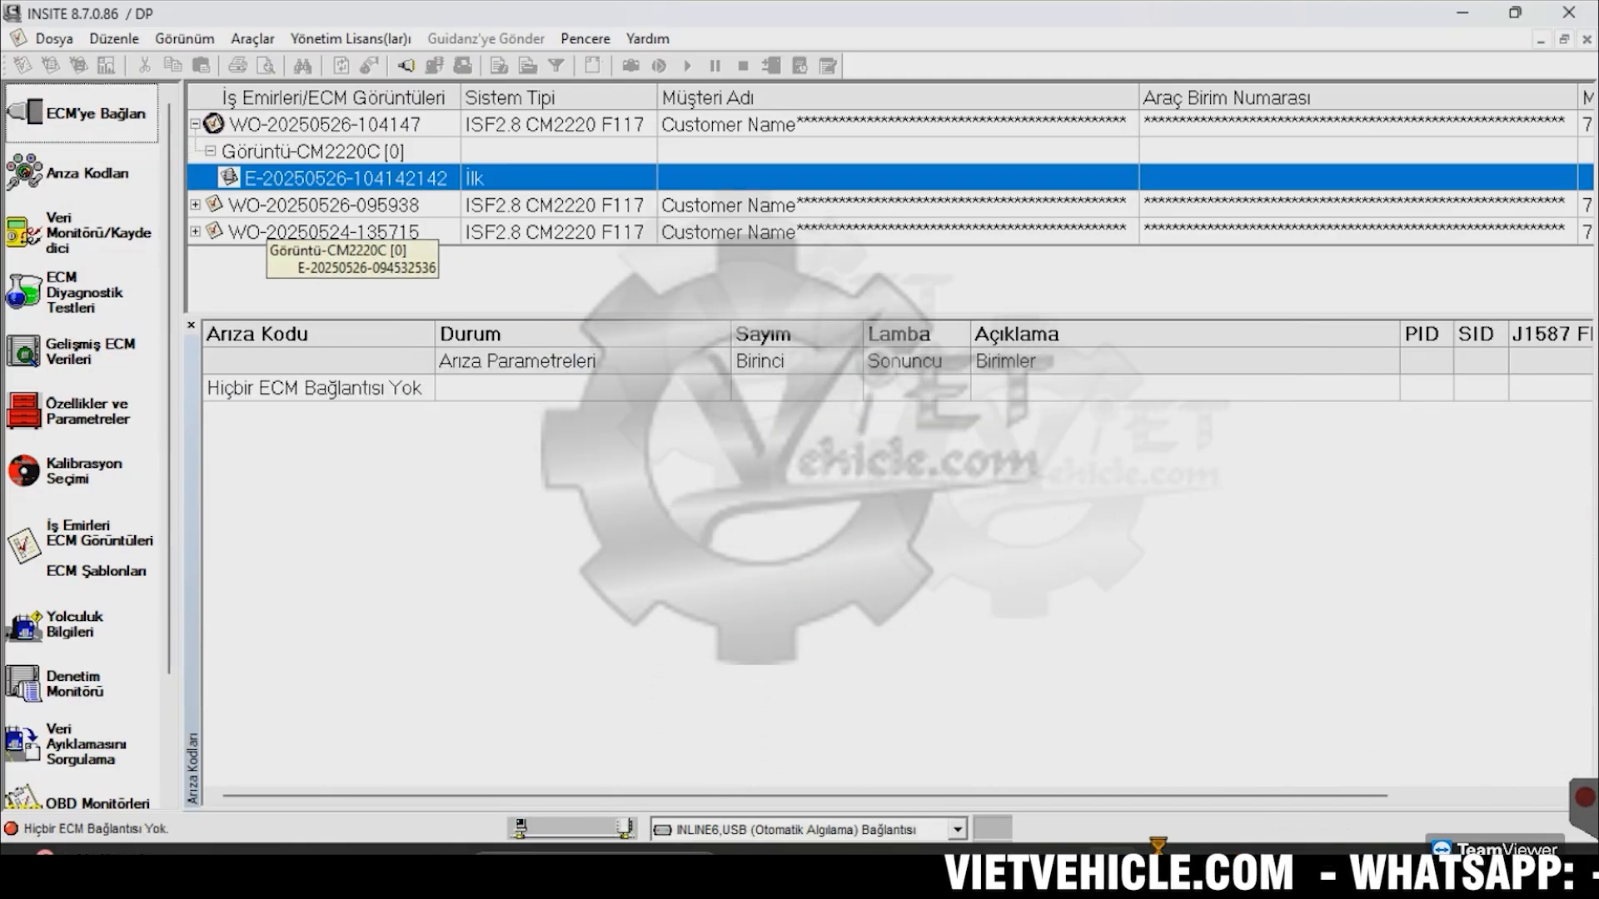
Step: Switch to Calterm III and set up a calibration download with the configuration file BBH_13.24.0.2_5290533.00.ecfg from the G- folder
click(1162, 874)
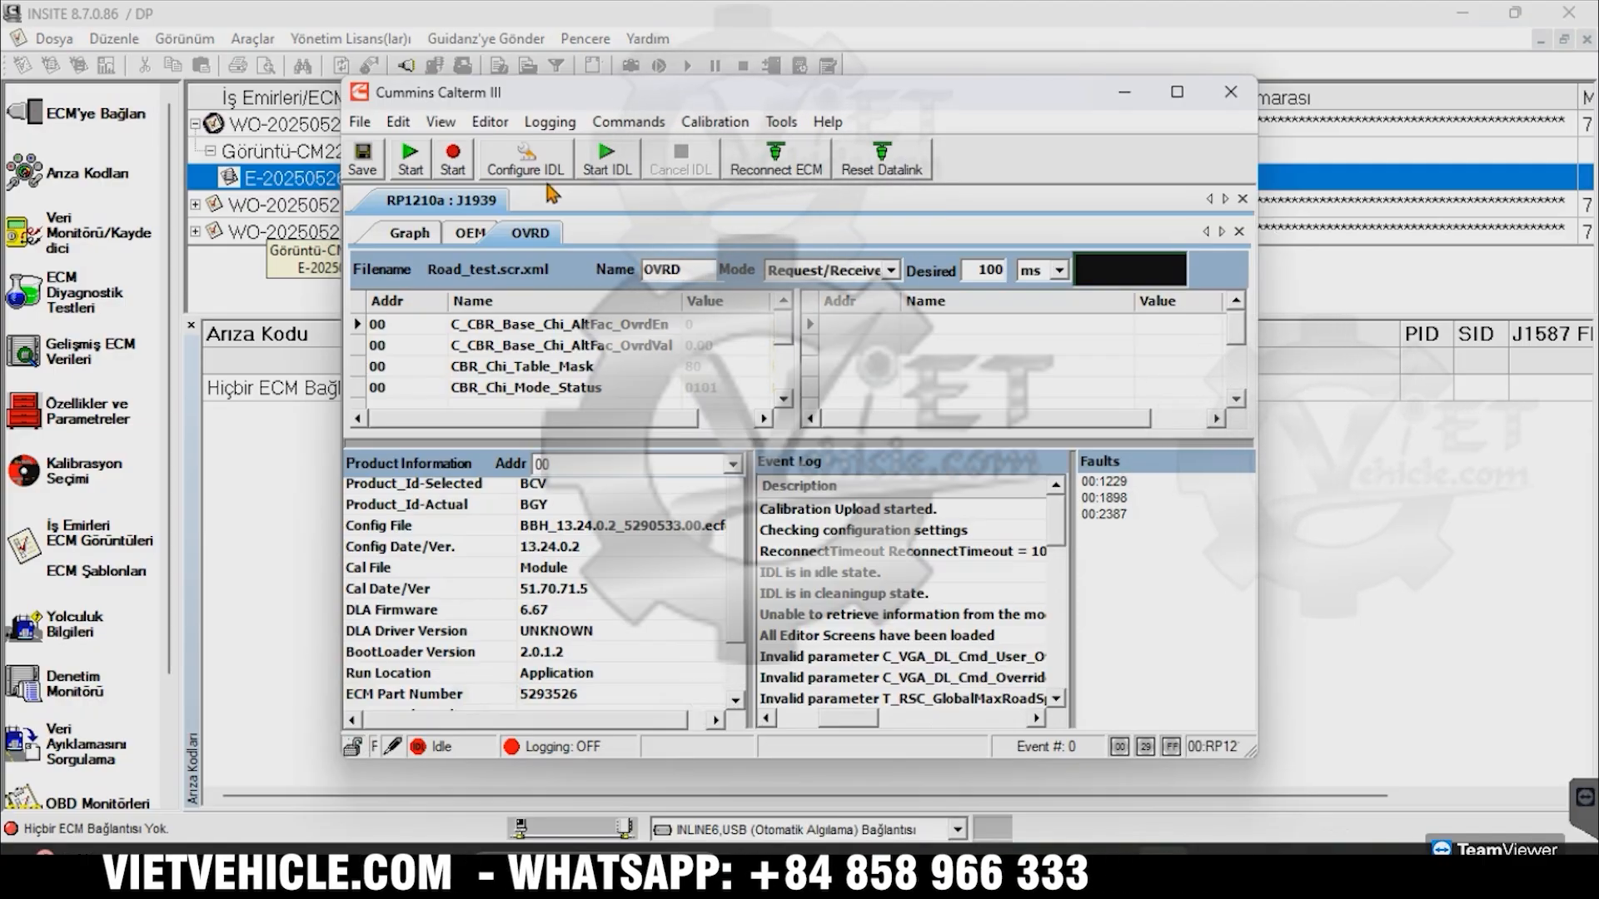
click(653, 125)
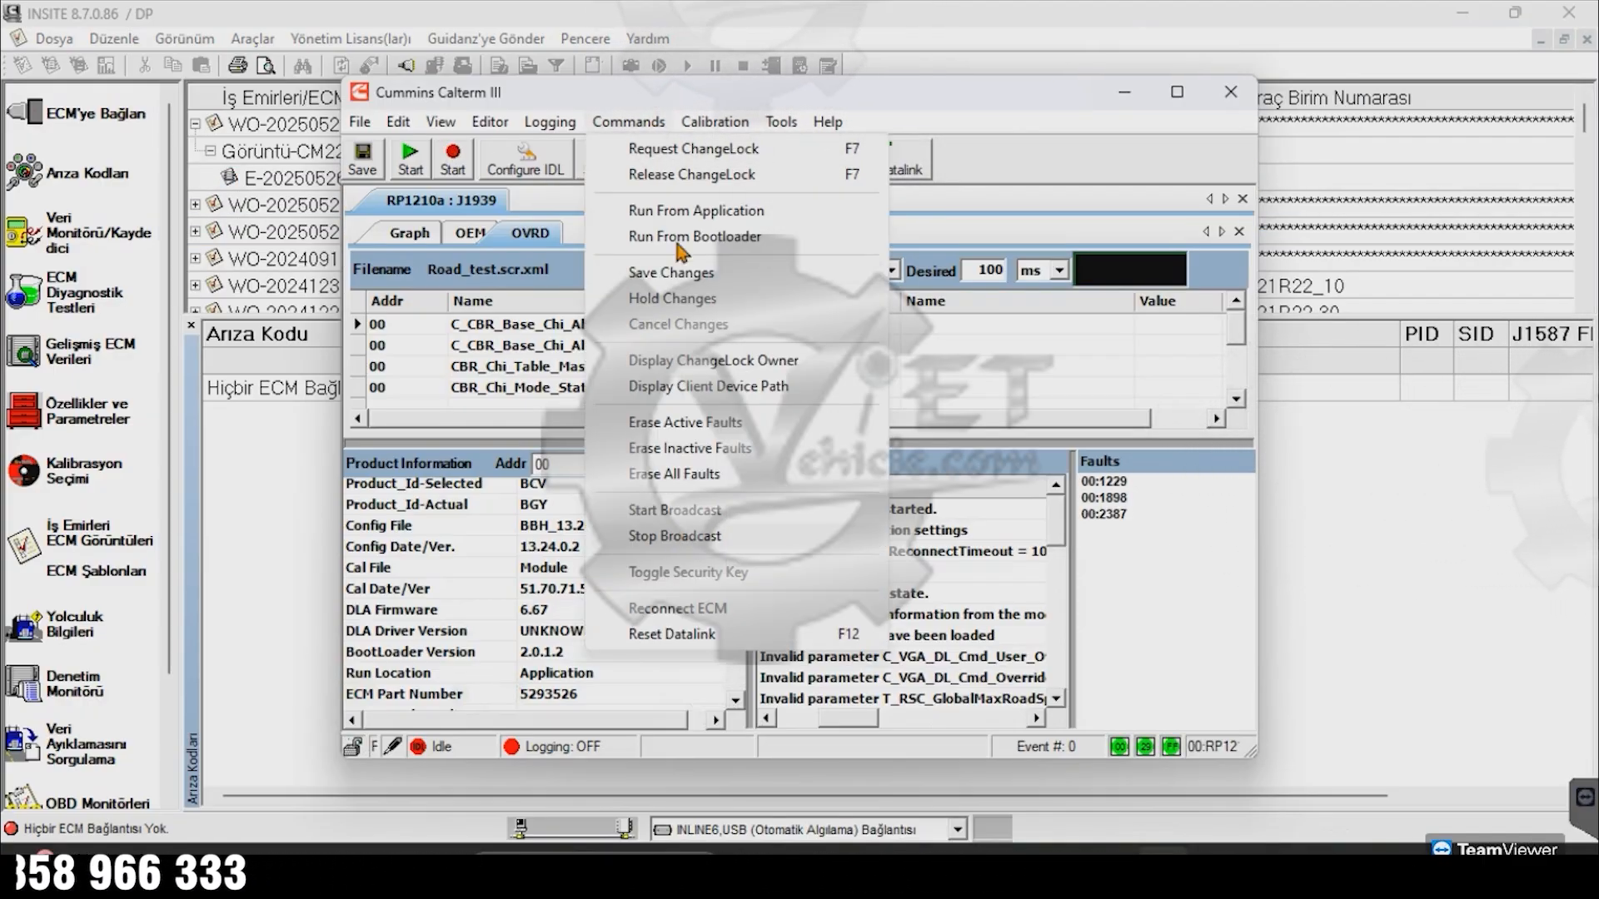
mouse_move(713, 126)
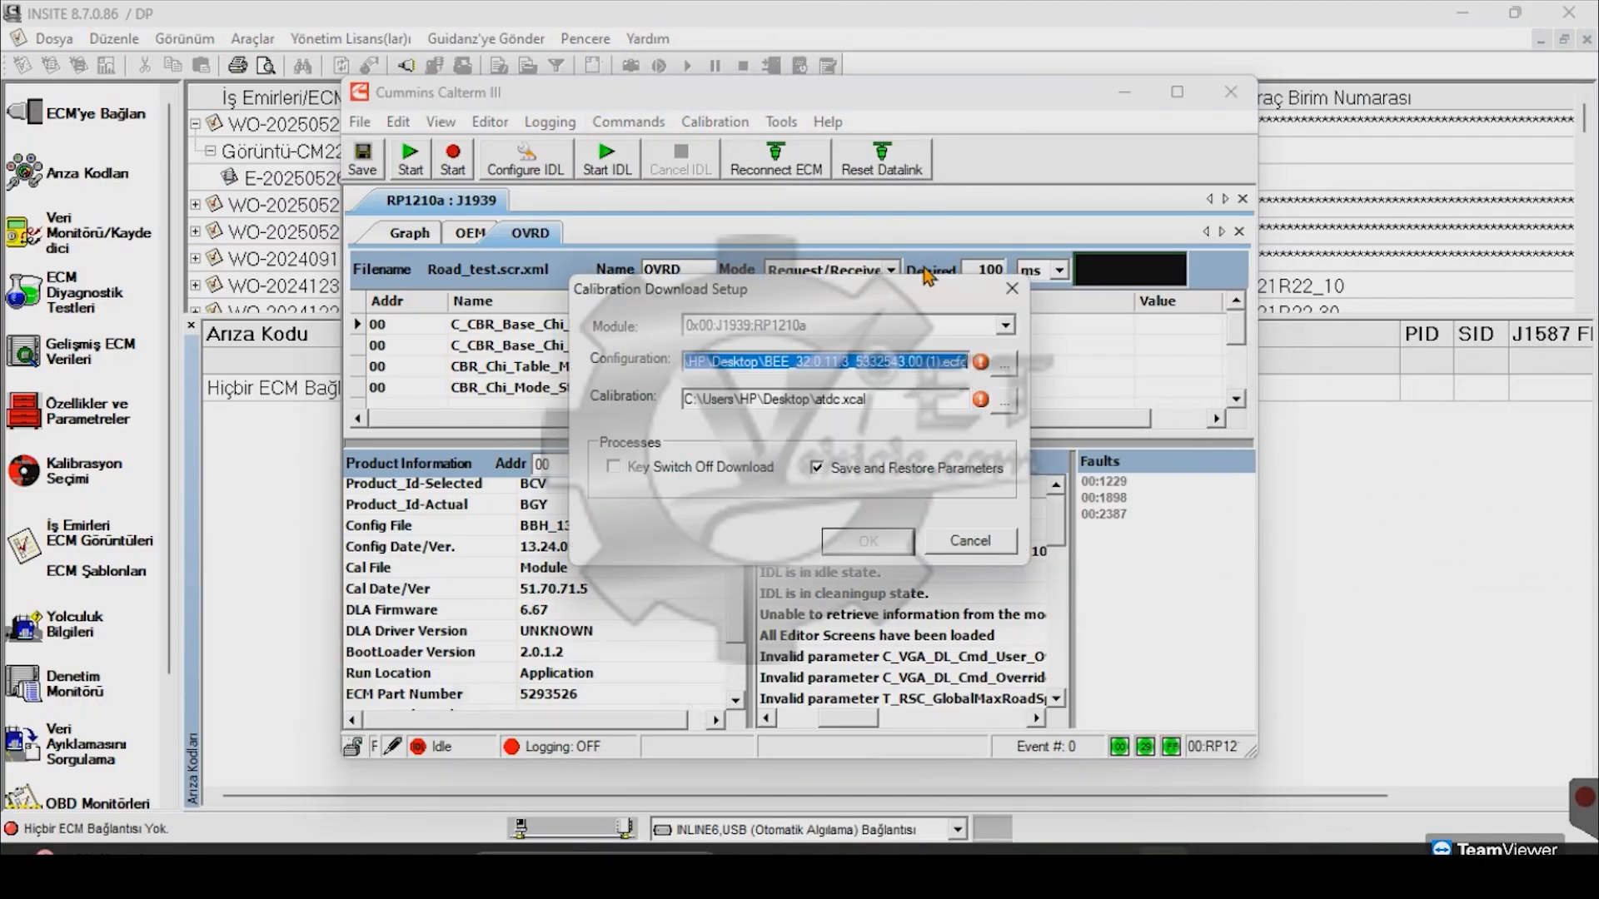
click(1002, 364)
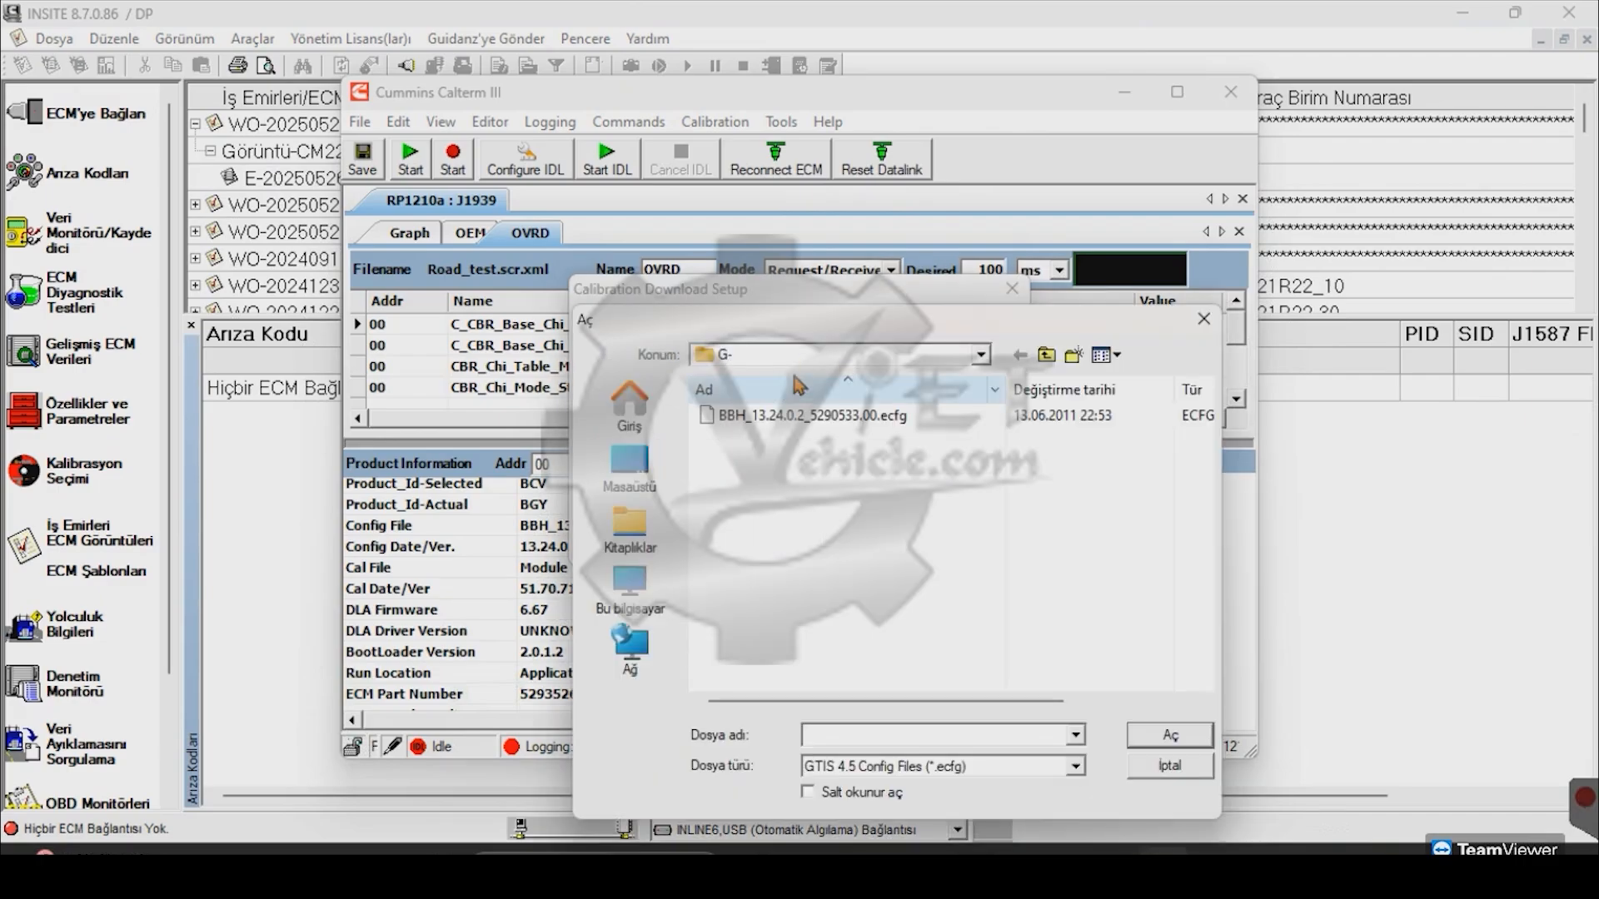
click(1156, 734)
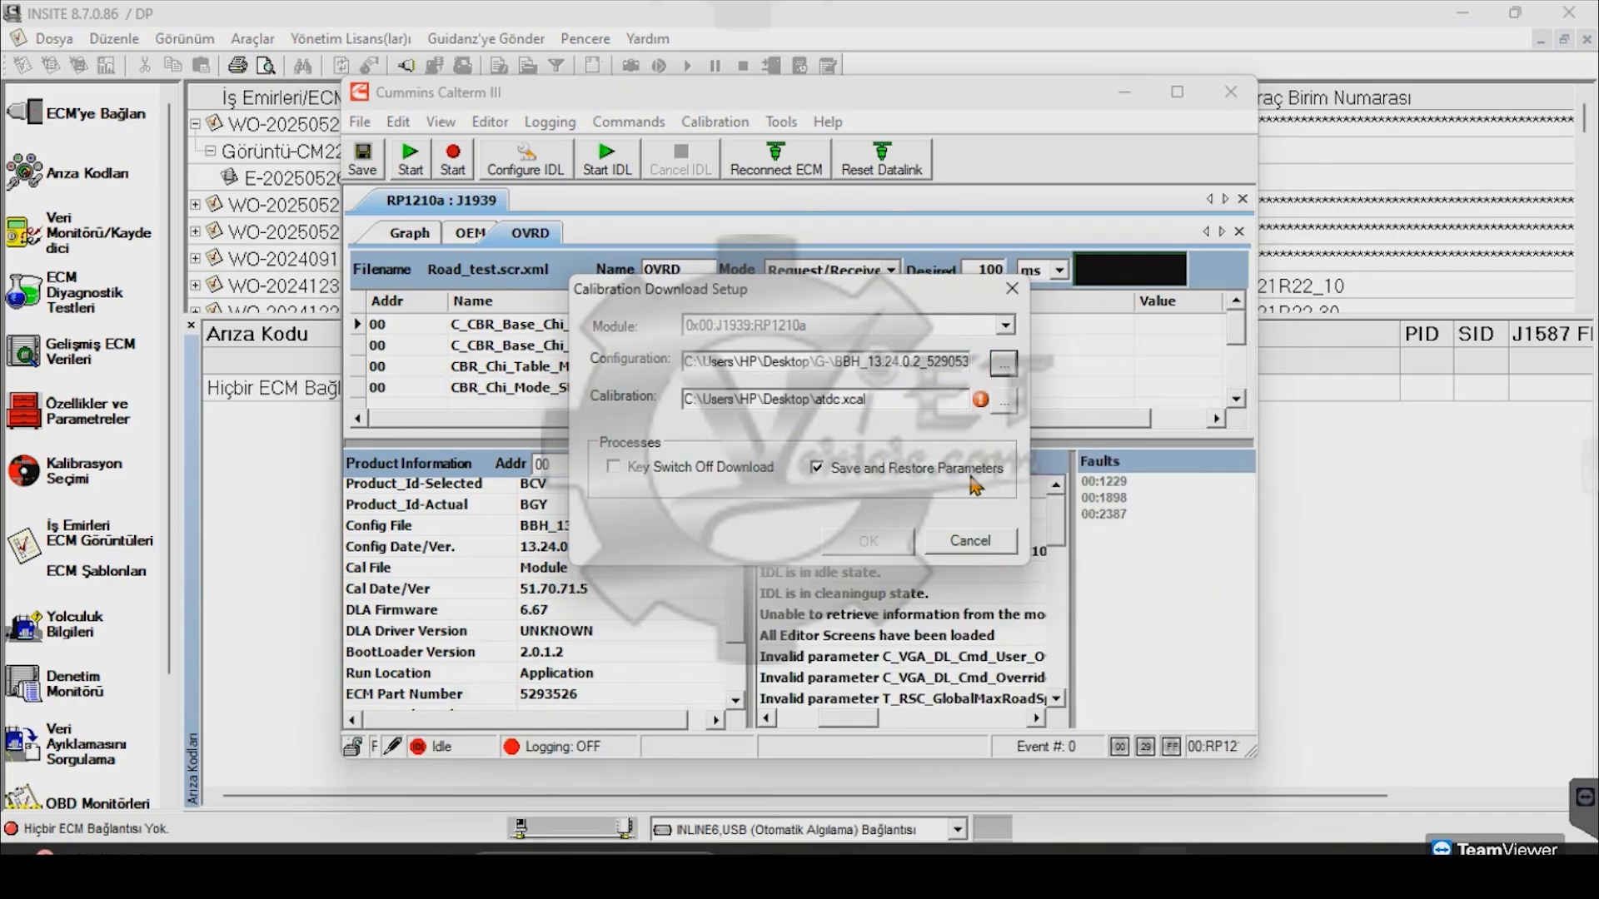
Step: Choose HG80003 DEL good.xcal as the calibration, turn off Save and Restore Parameters, and start the download to the ECM
click(1003, 403)
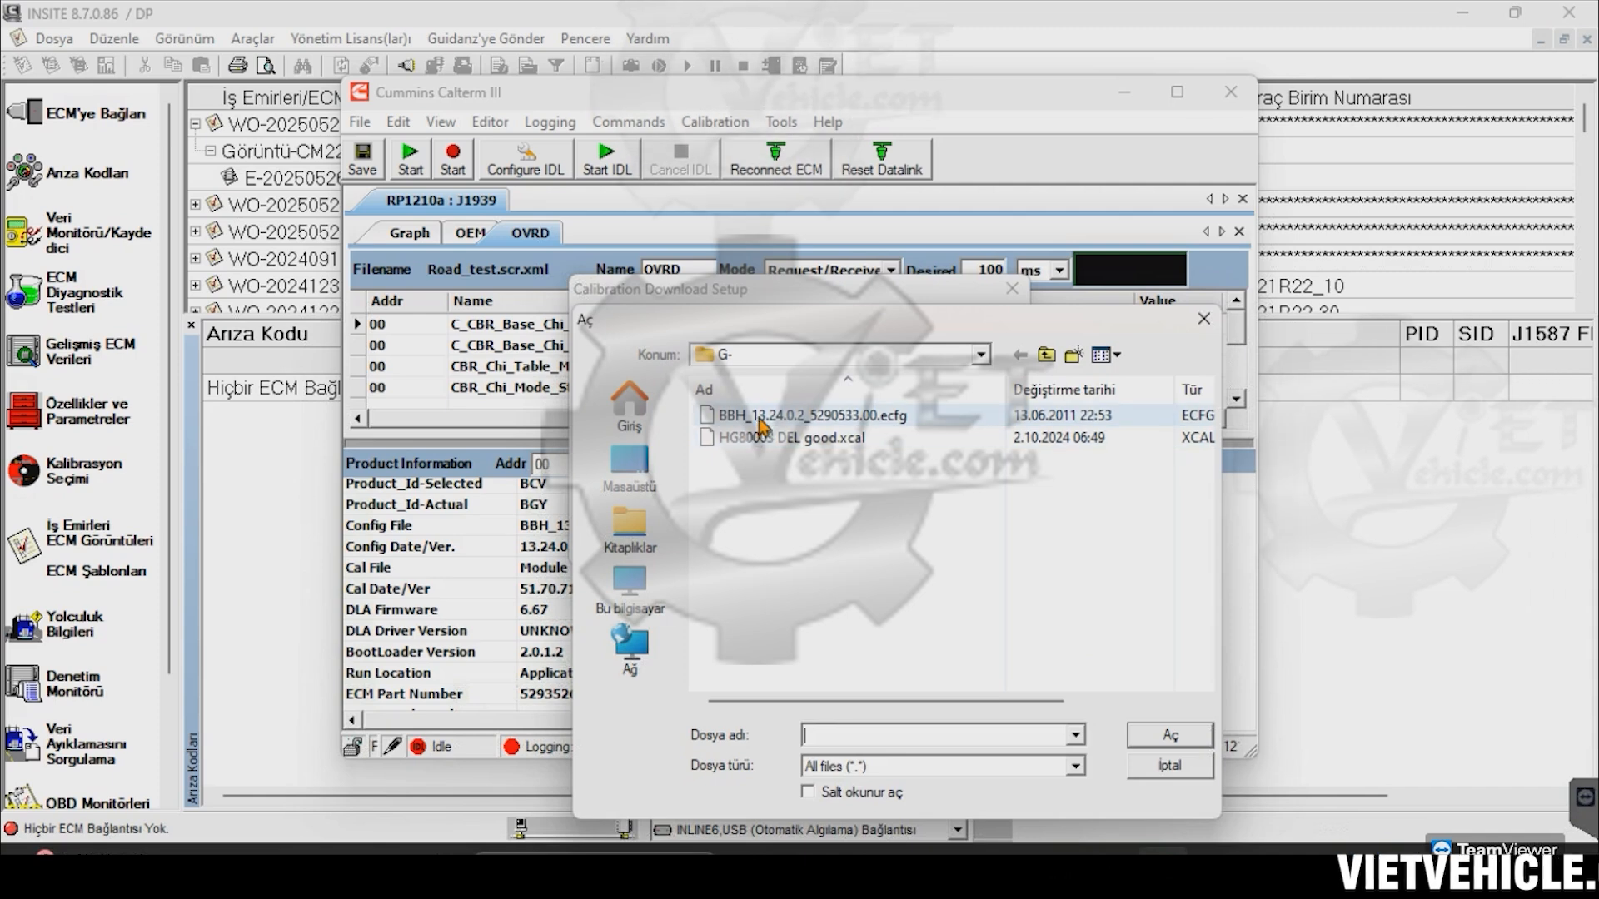
click(758, 439)
click(1166, 735)
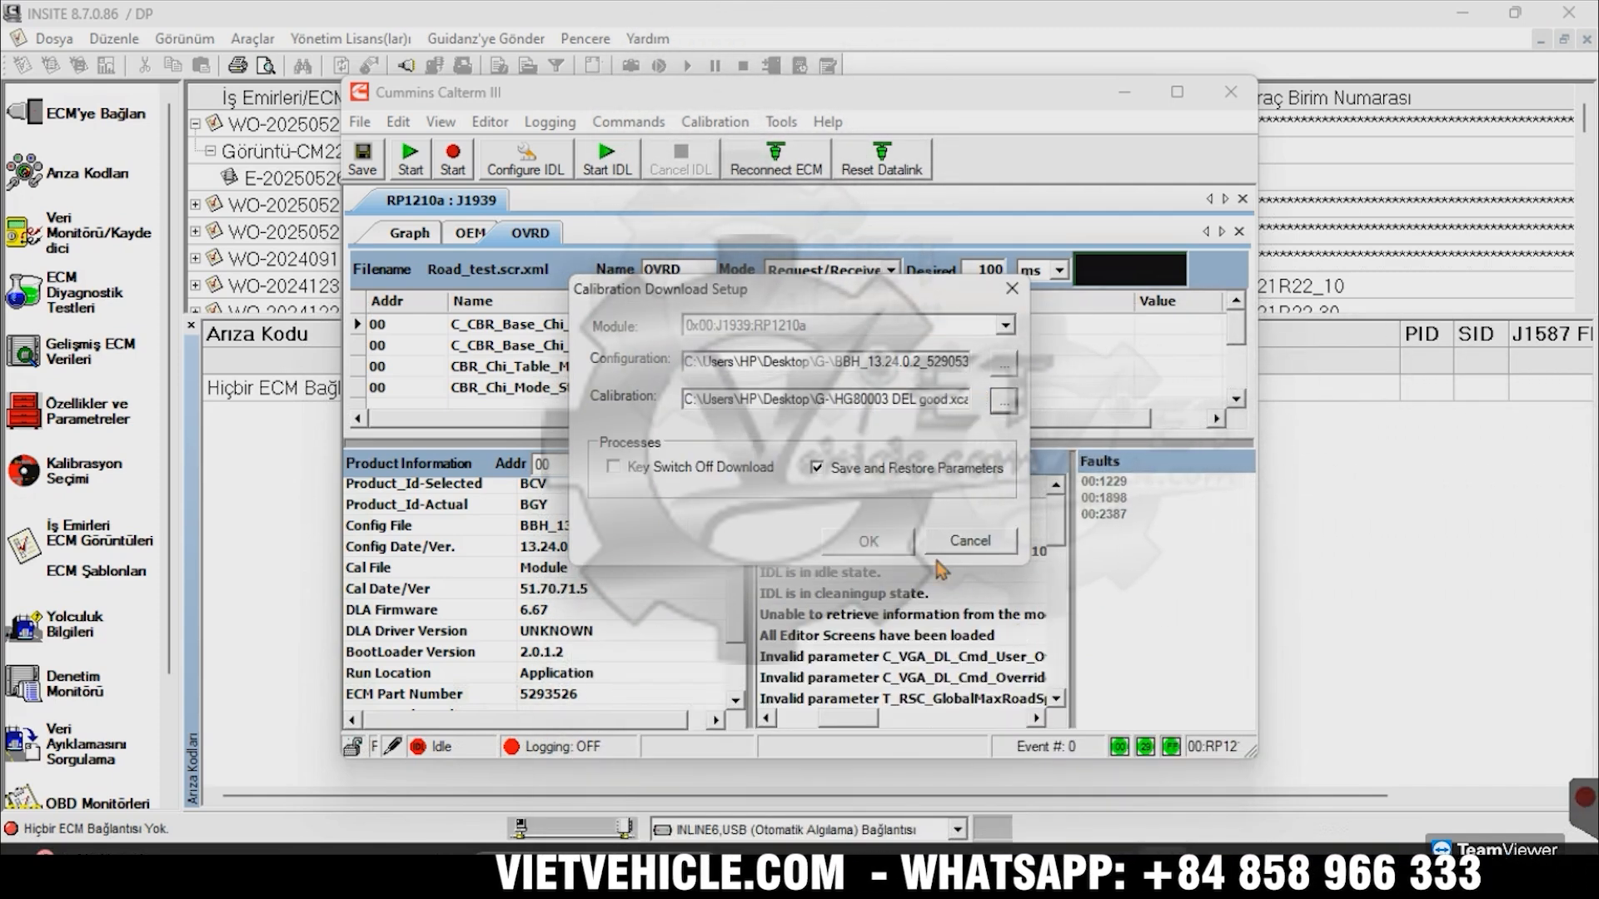
click(817, 468)
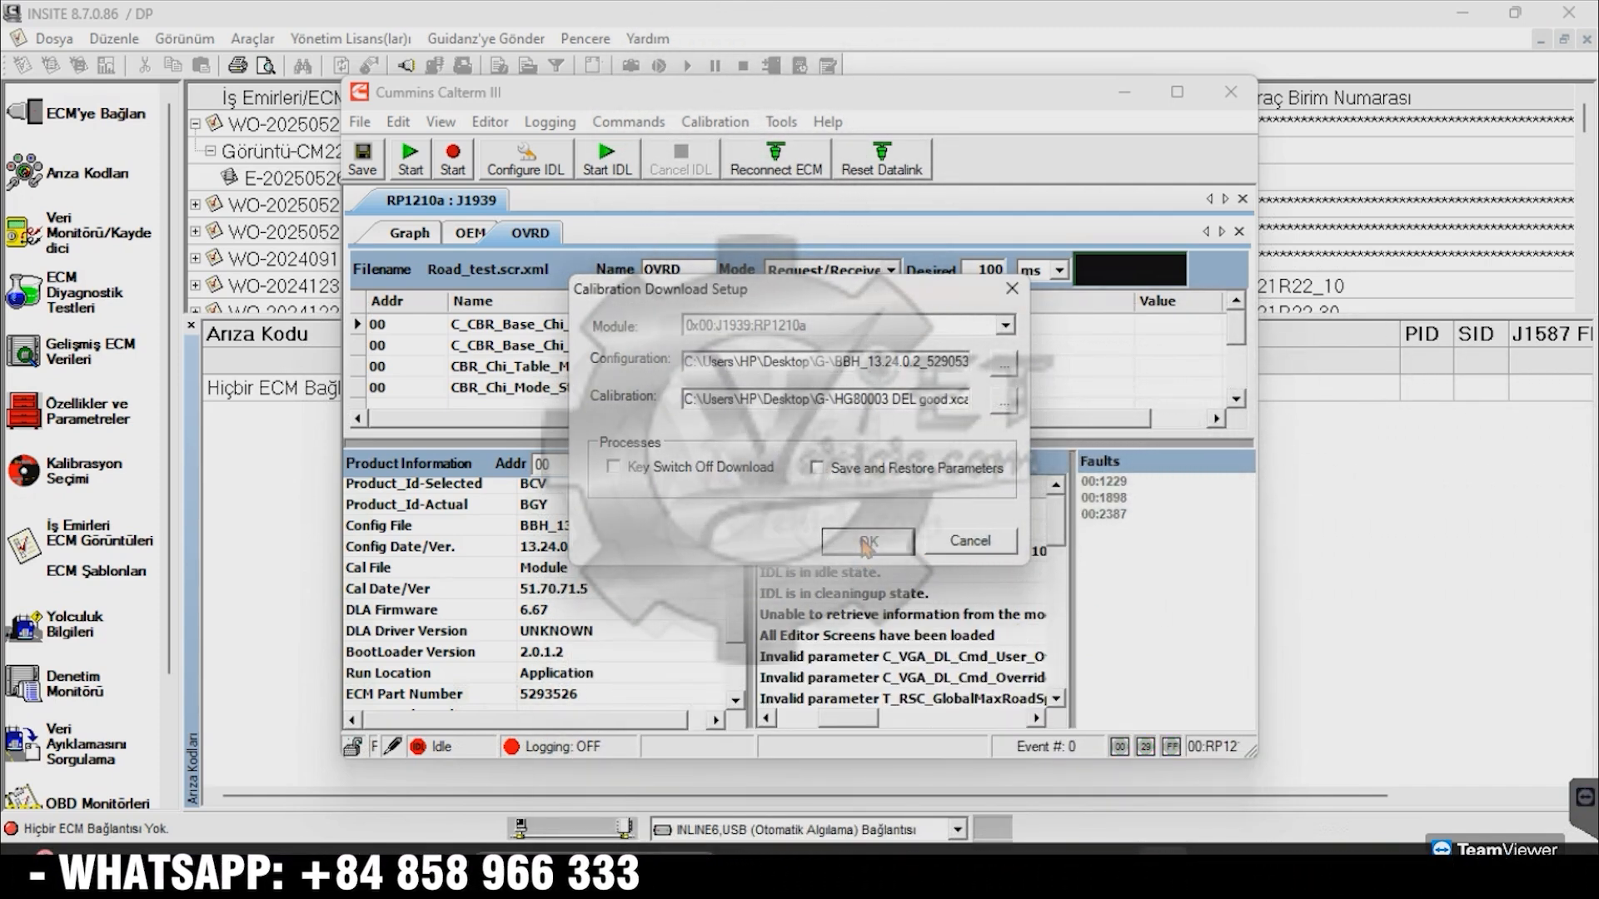
click(868, 540)
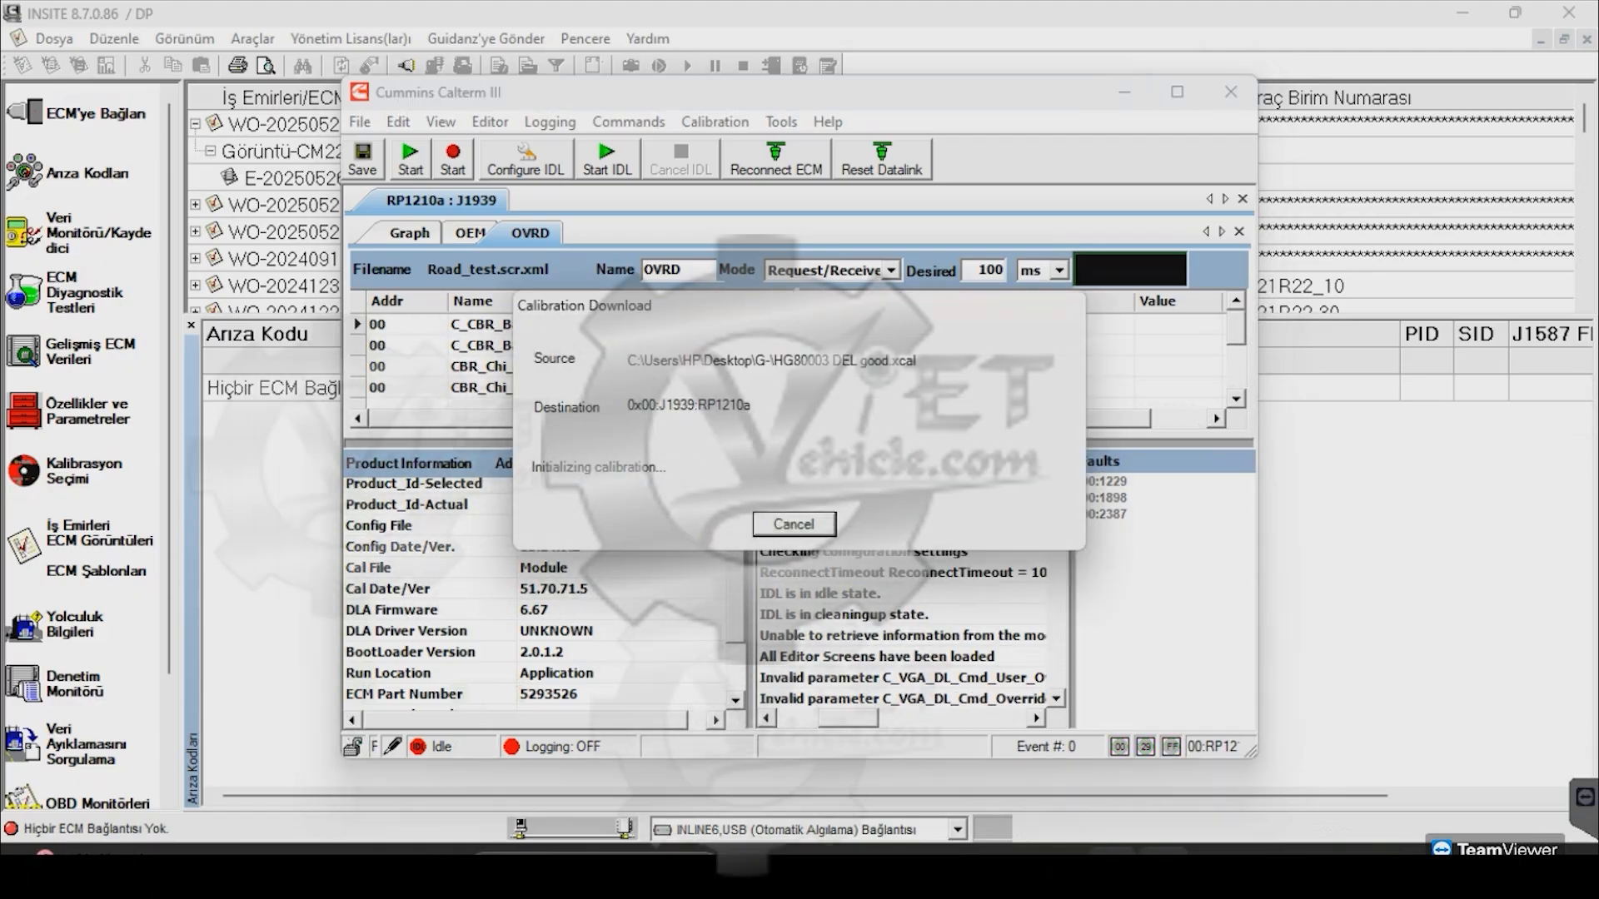
Step: Let the calibration download finish, acknowledge its completion, and close the product ID mismatch notice after the ECM reconnects
mouse_move(1163, 866)
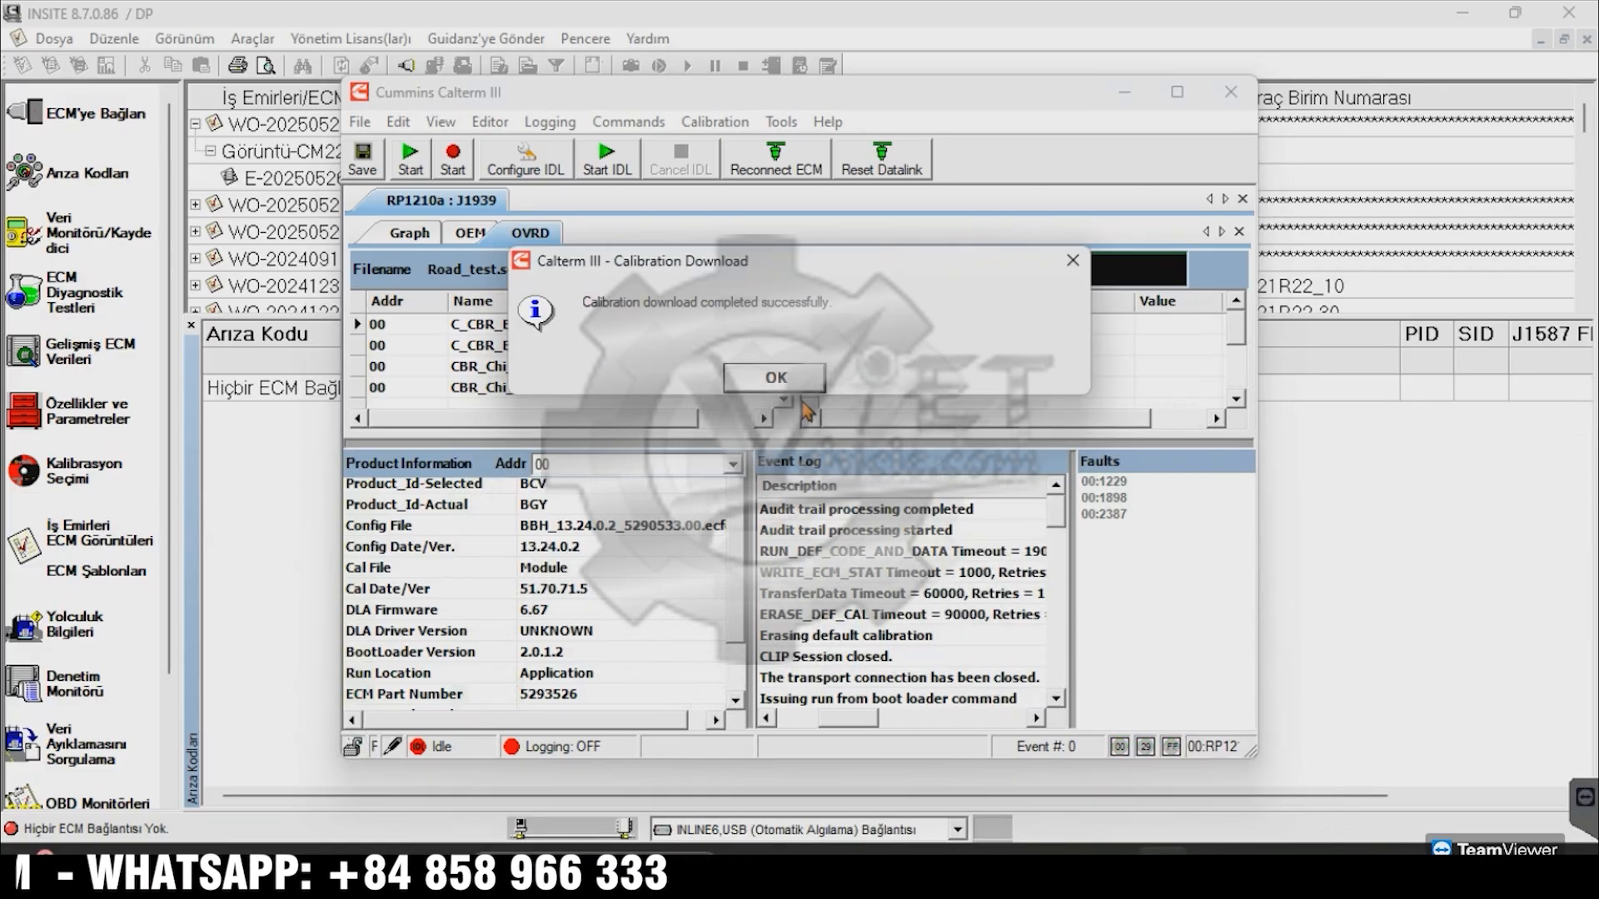
click(777, 379)
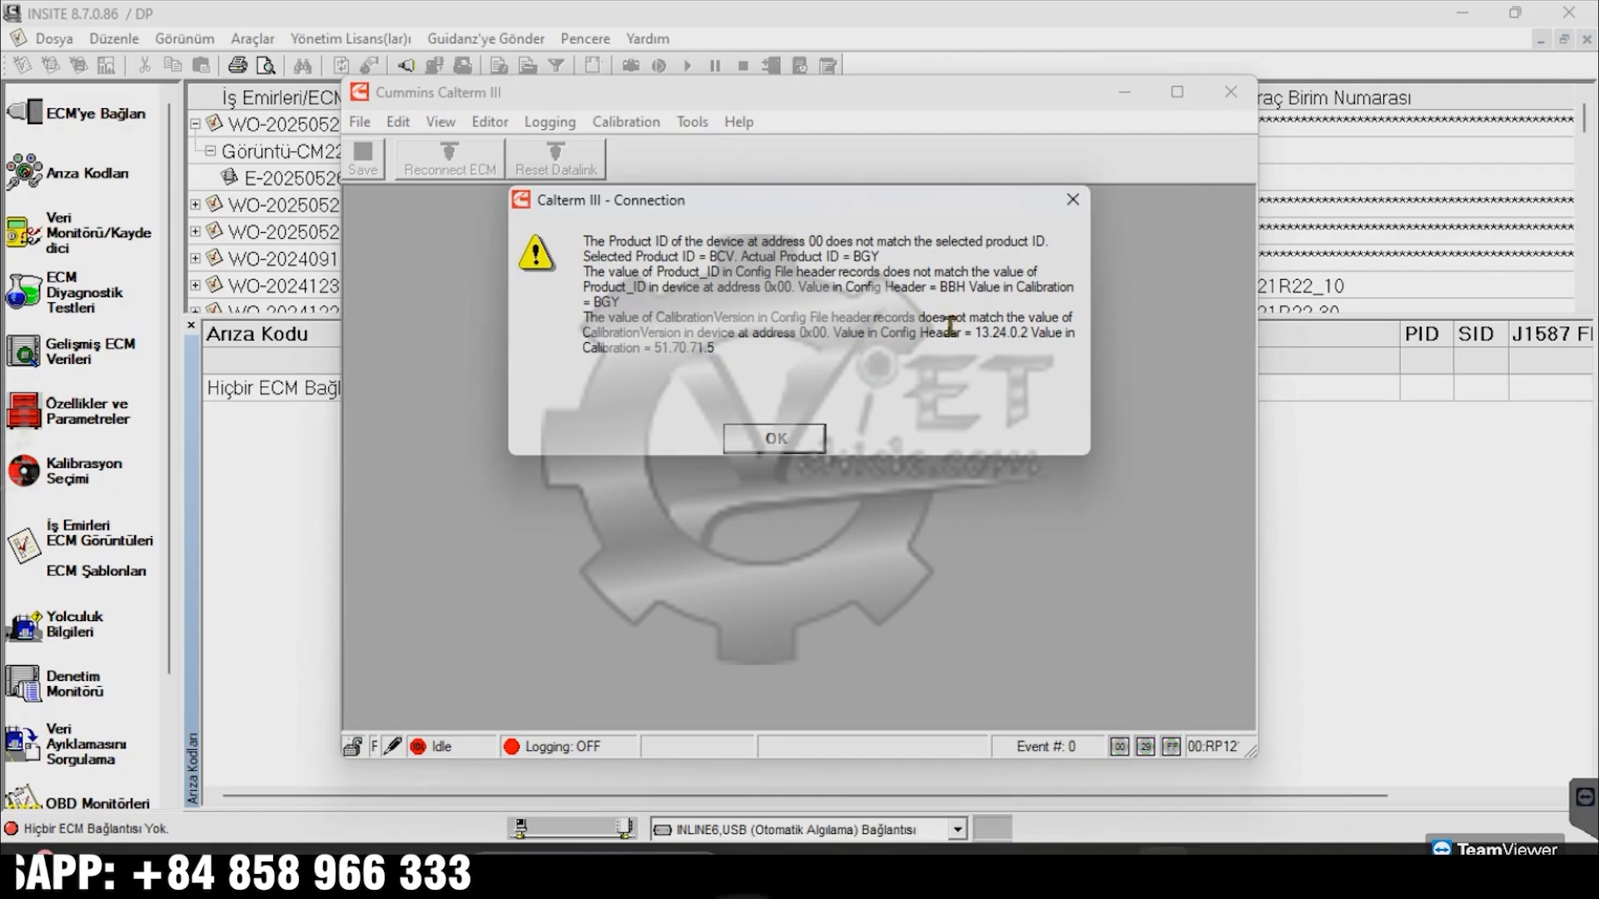
click(1073, 202)
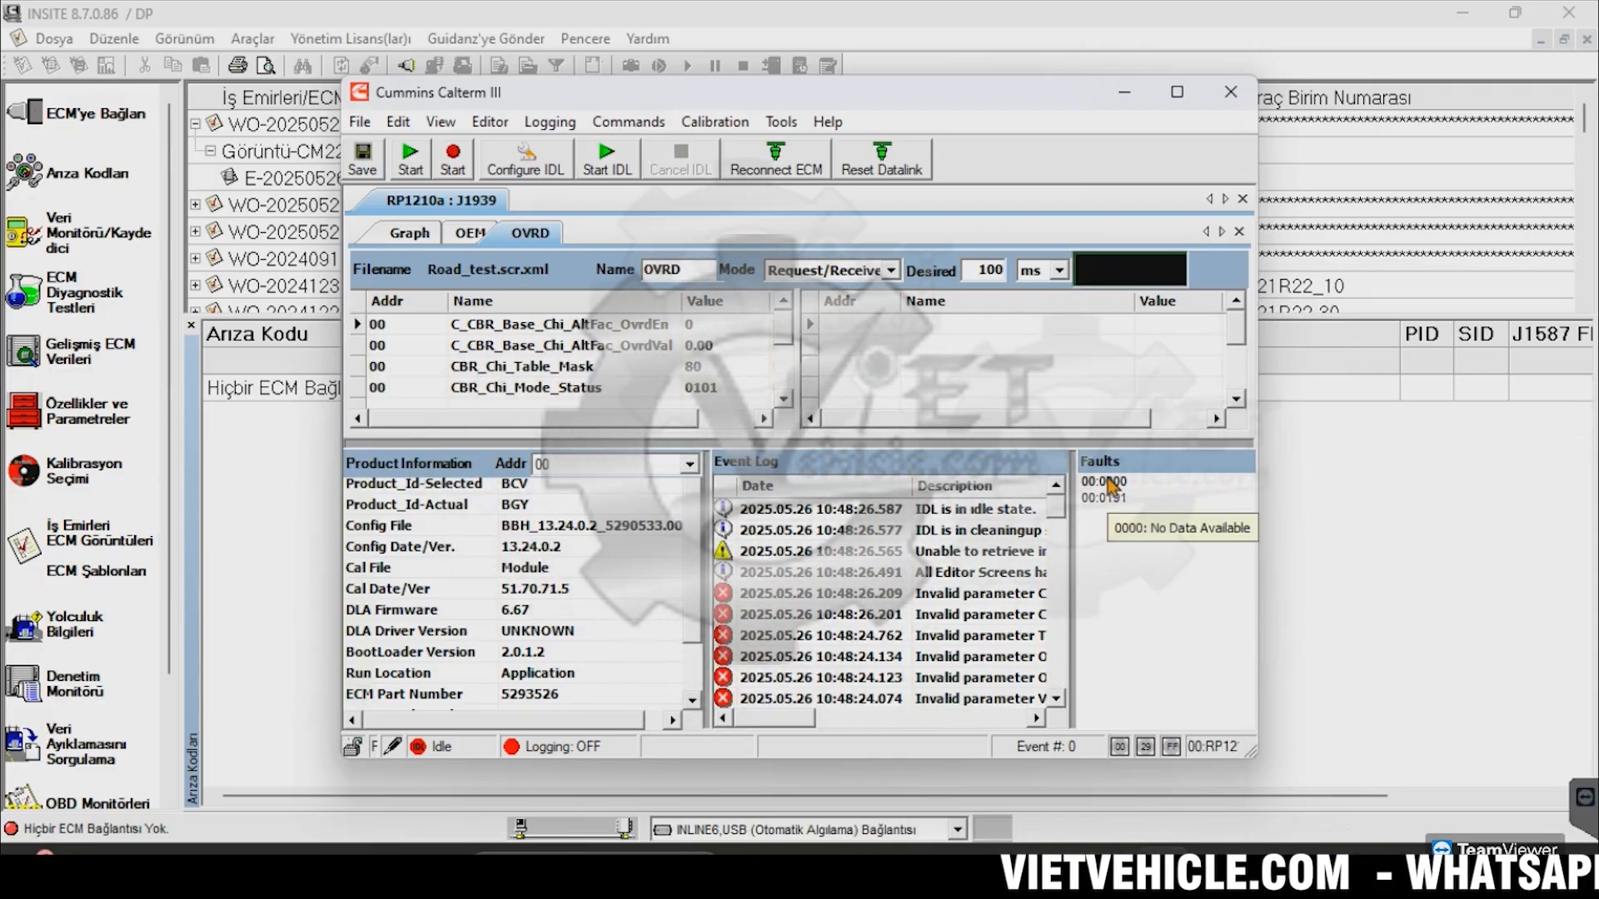
Step: Erase all faults from the ECM in Calterm III
click(490, 121)
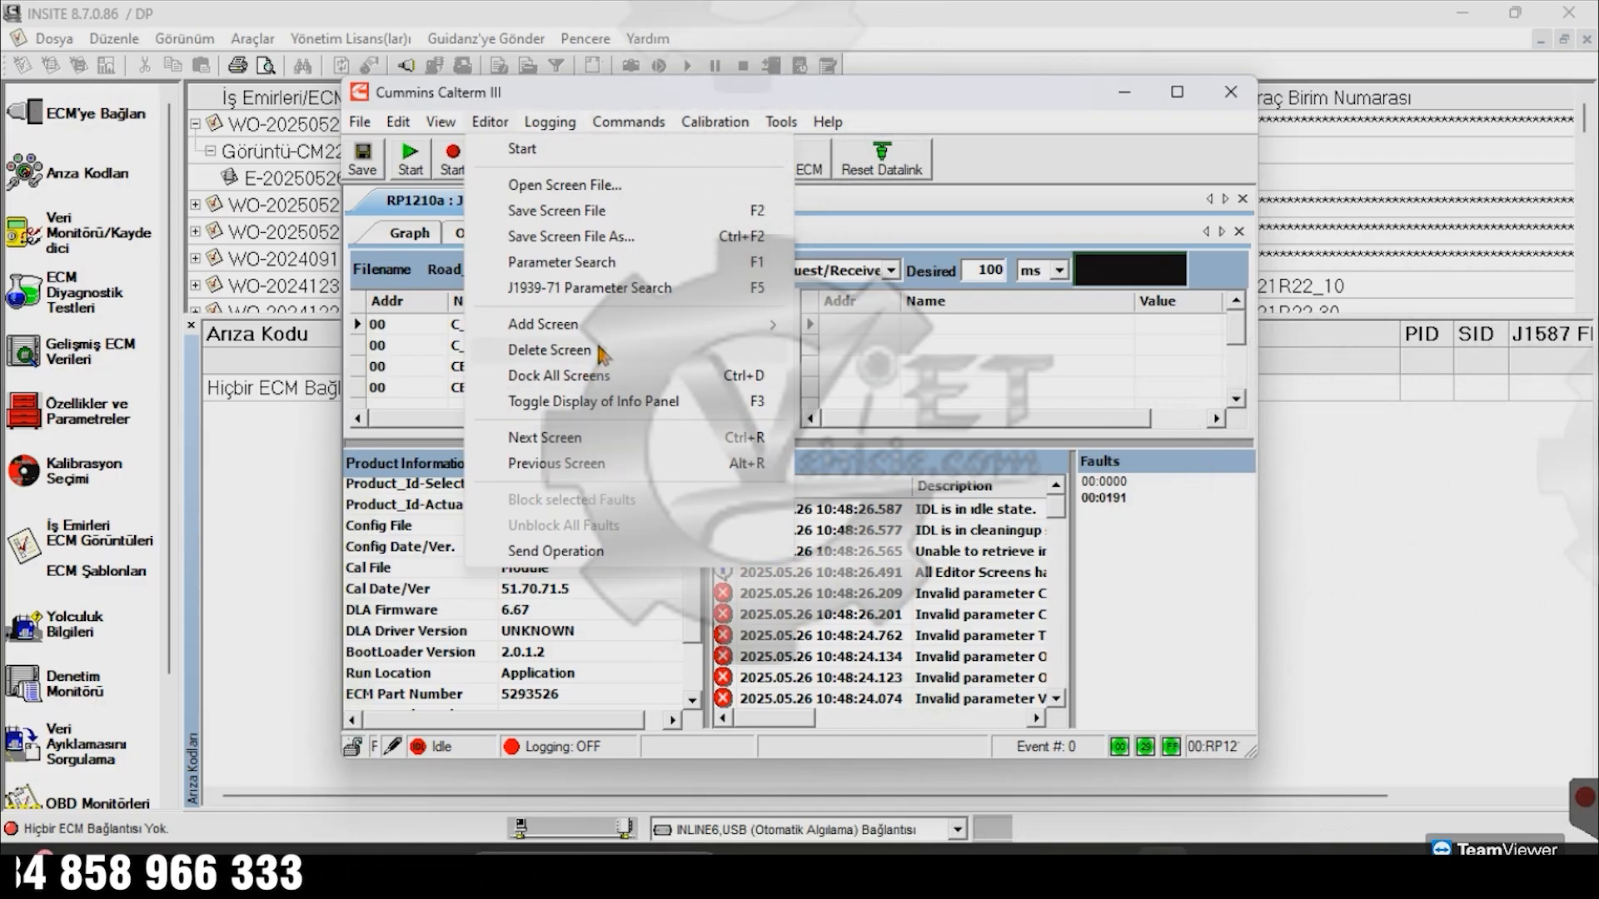
mouse_move(623, 123)
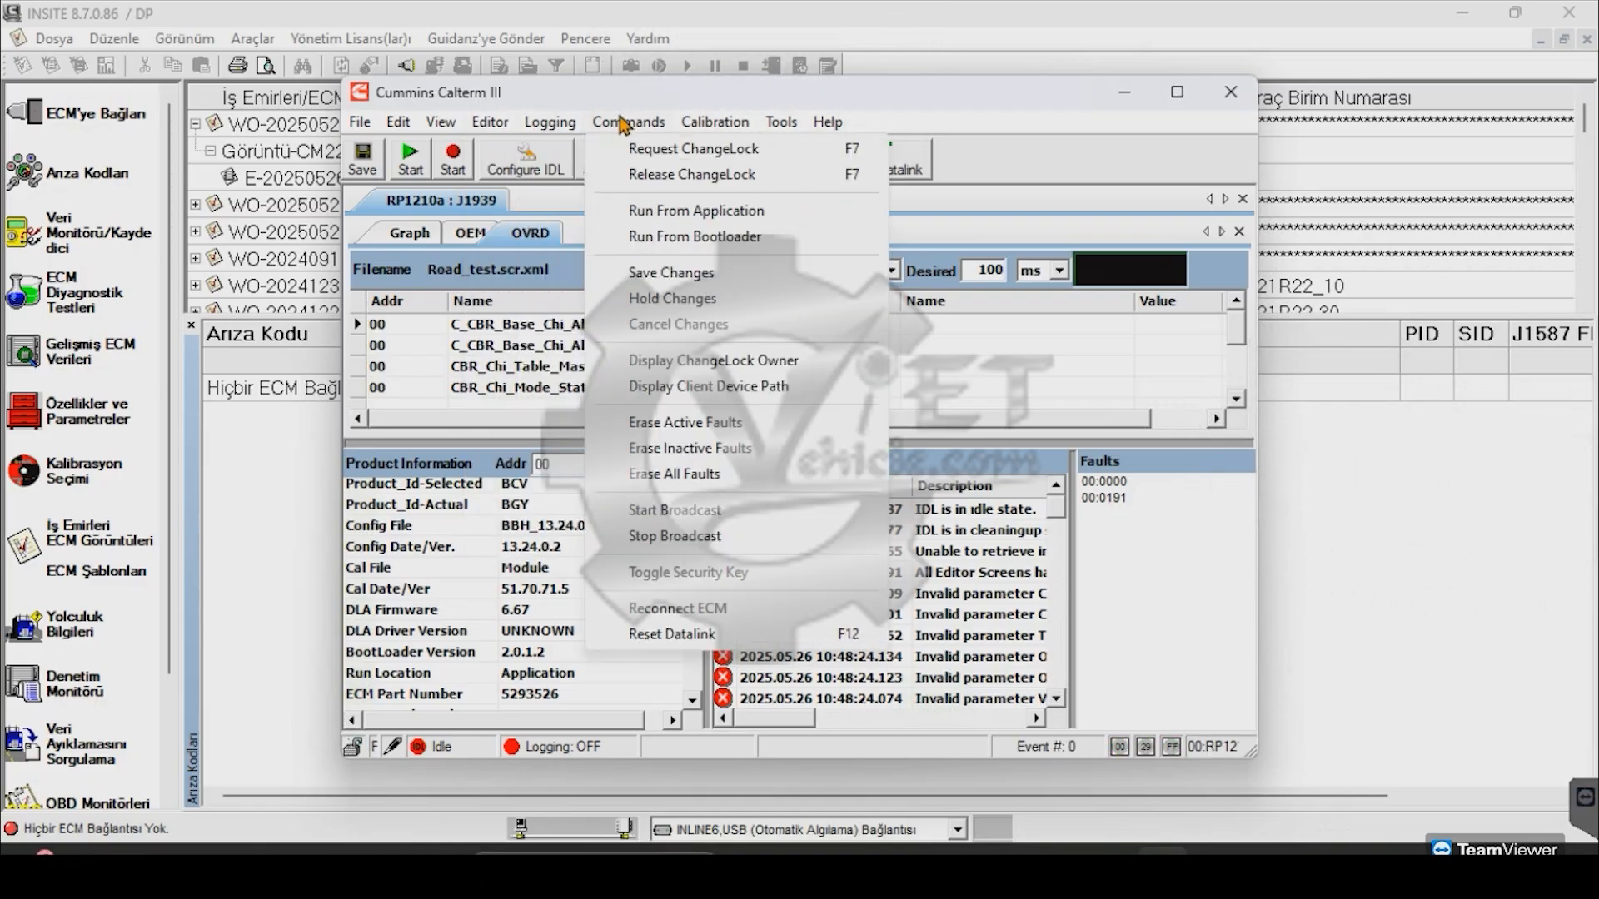
click(690, 477)
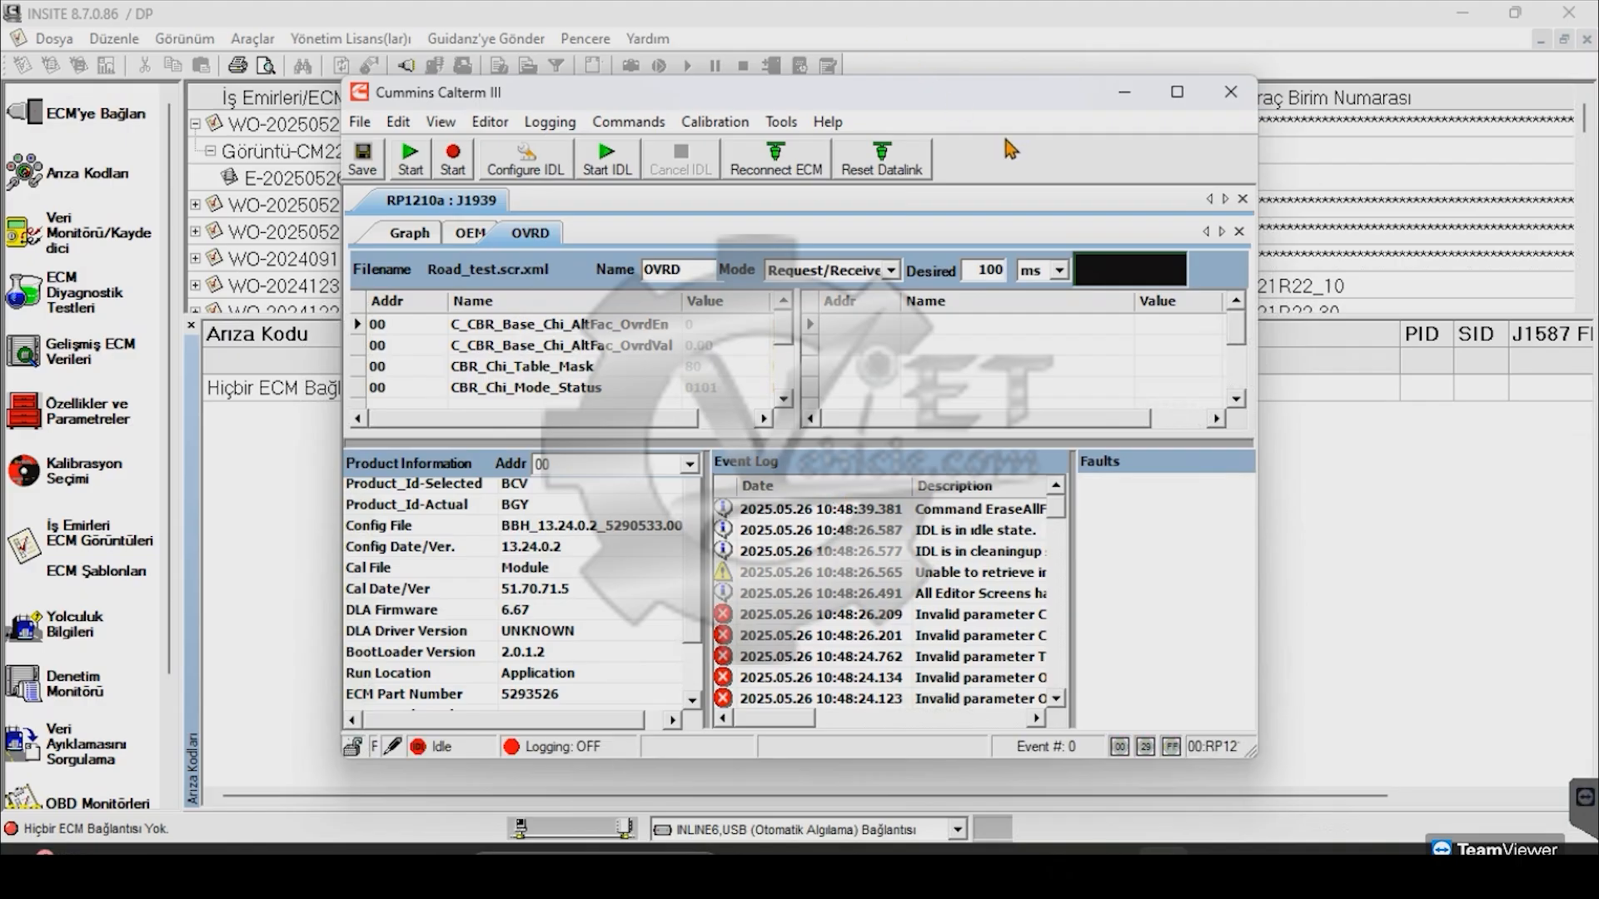
Step: Close Calterm III, switch to INSITE and connect to the ECM with security type Yok, dismissing the work order selection
click(1233, 93)
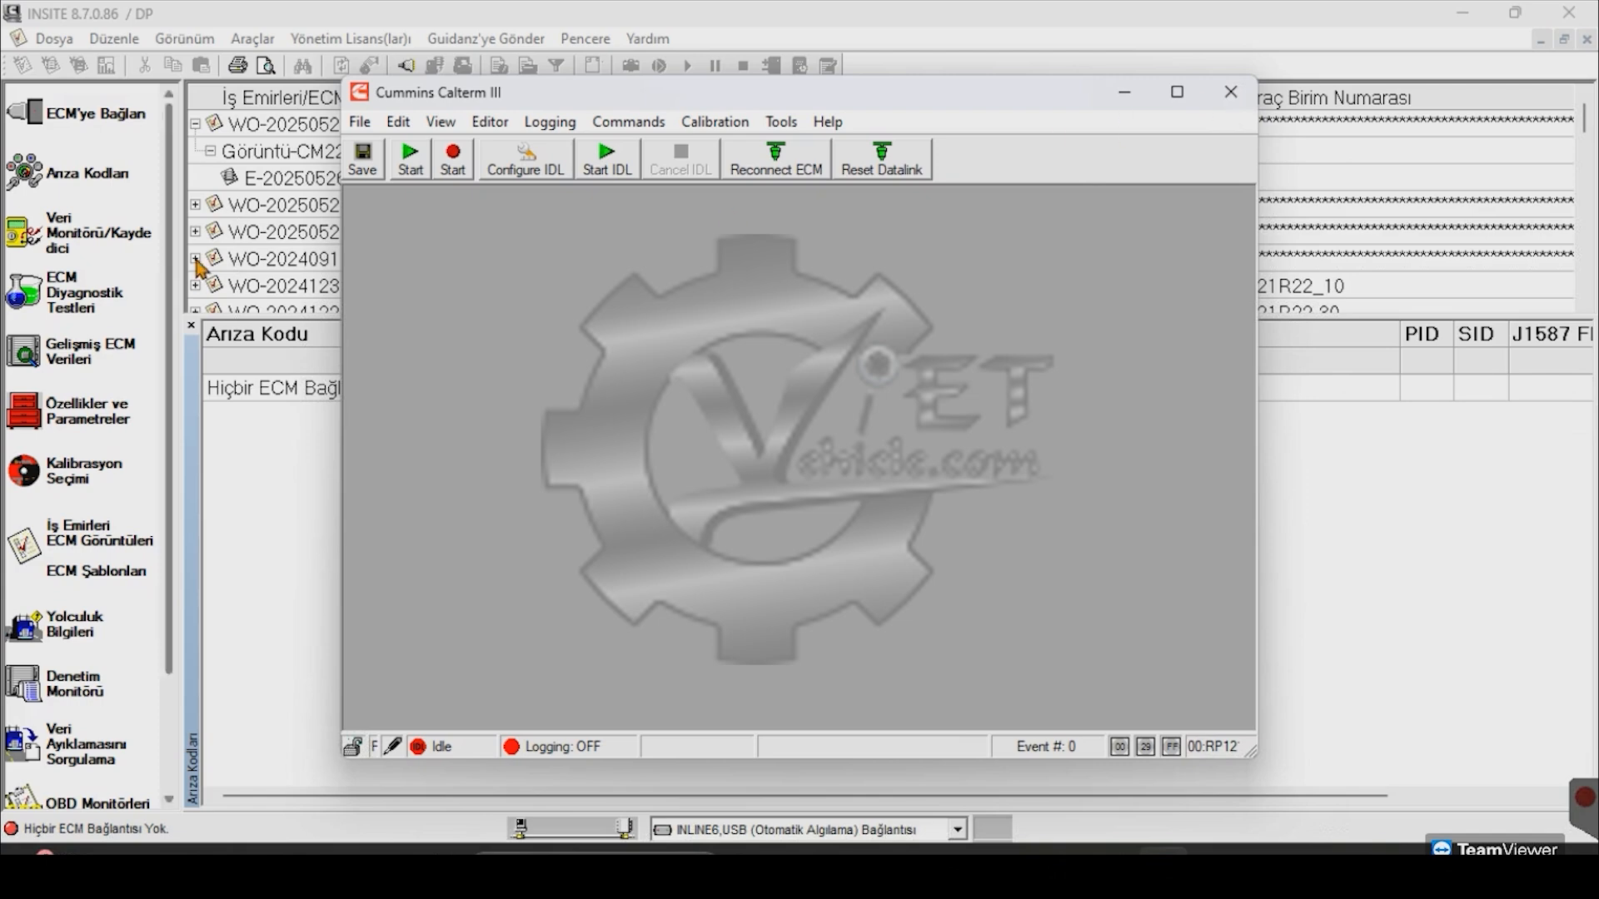
click(1232, 92)
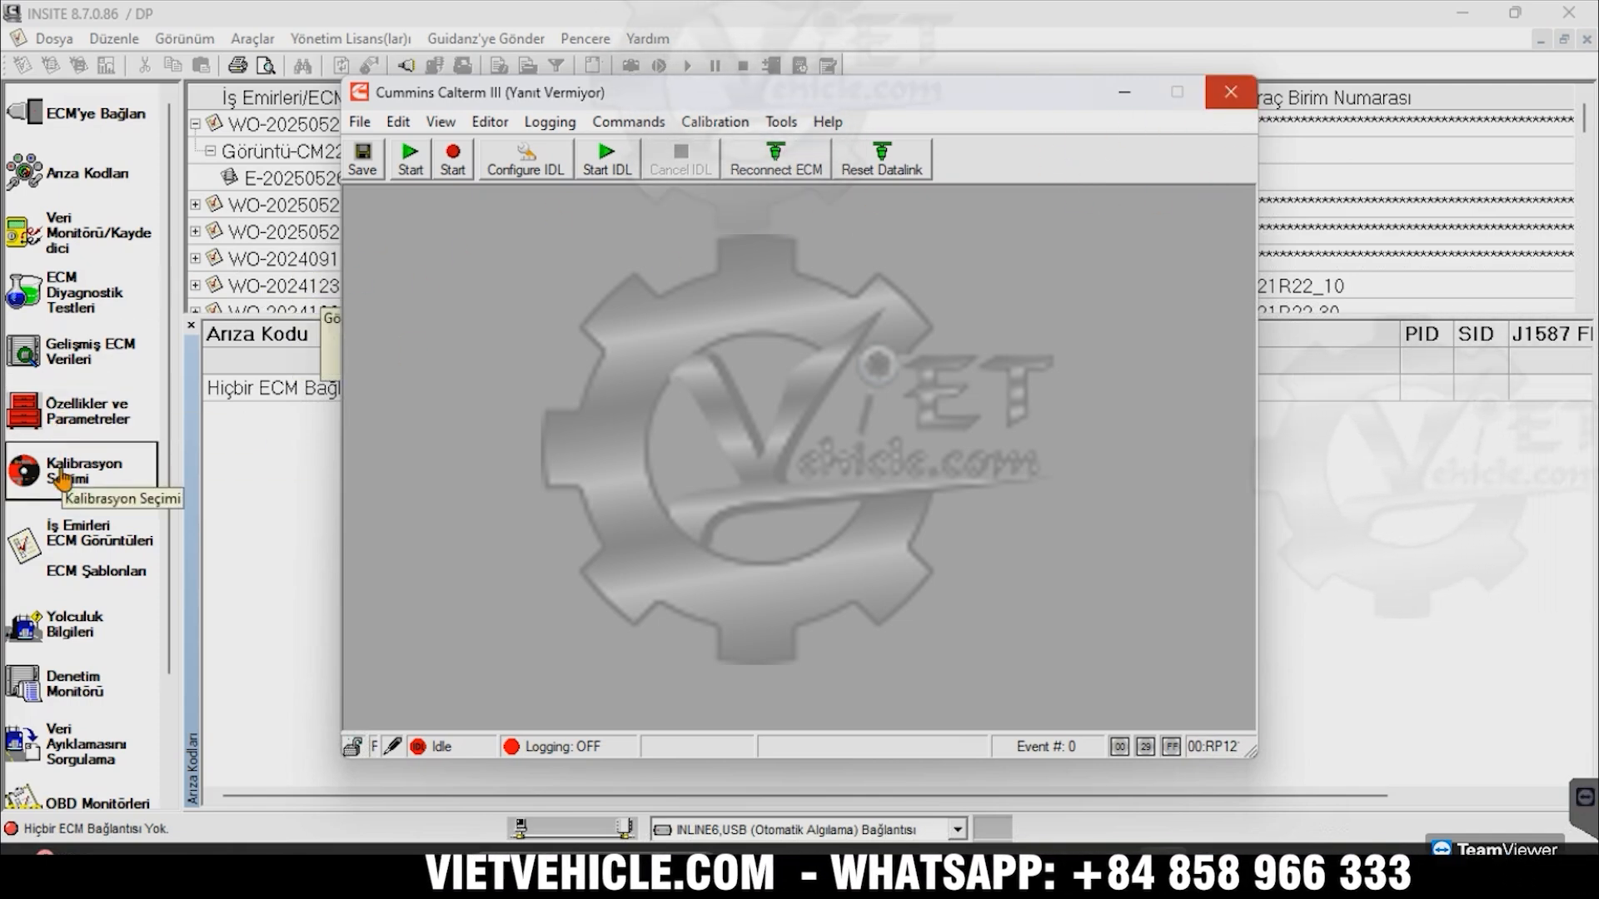
click(96, 112)
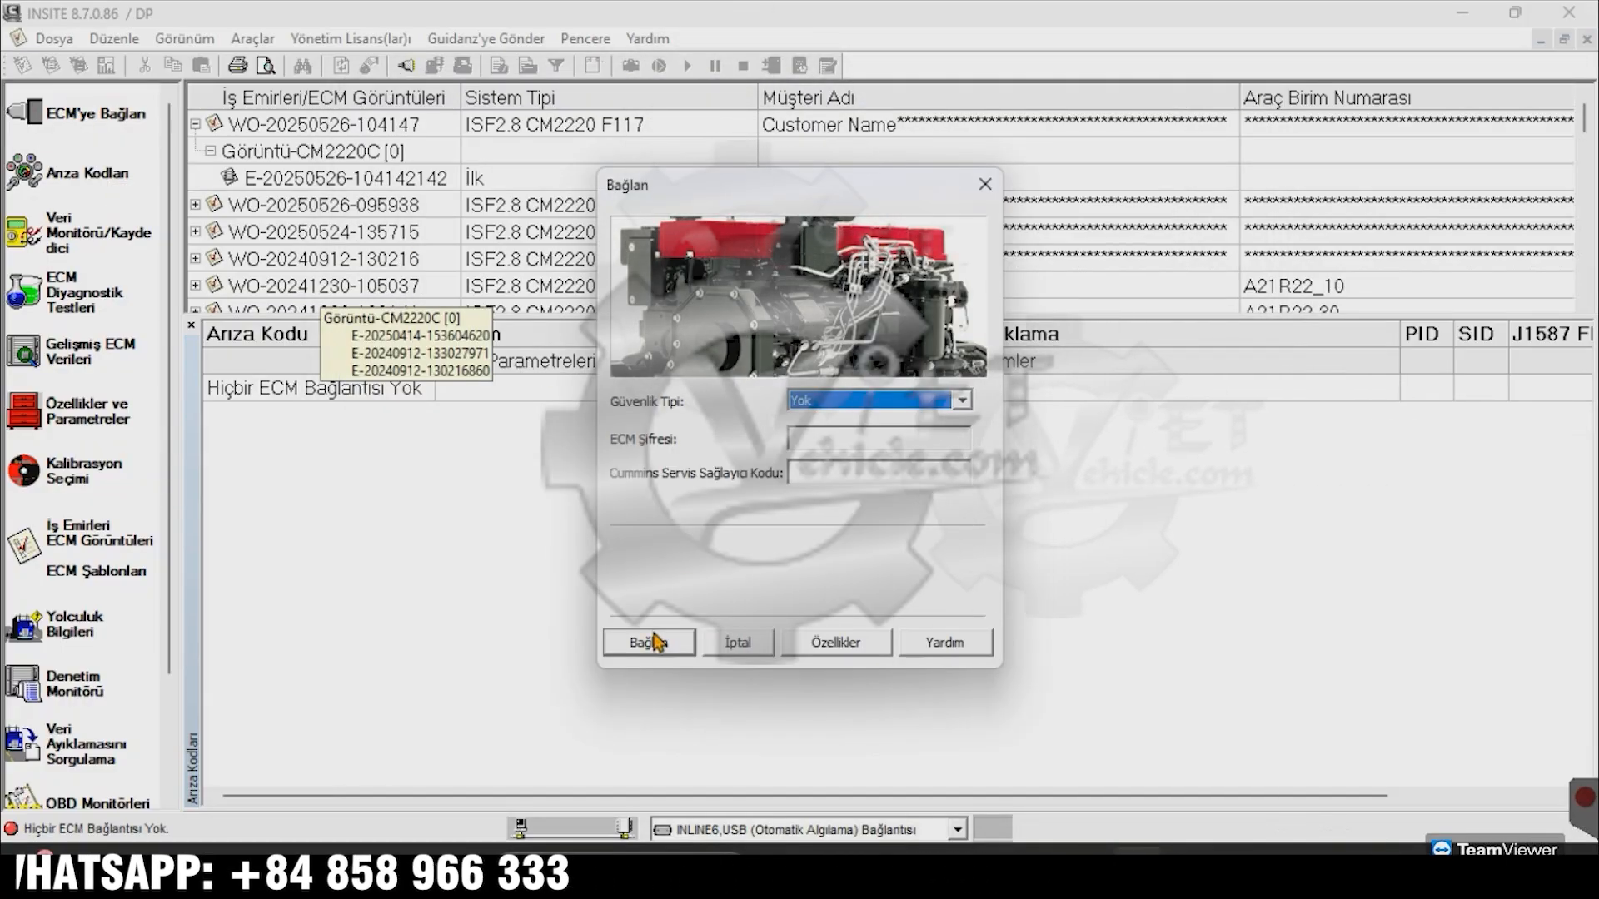
click(648, 642)
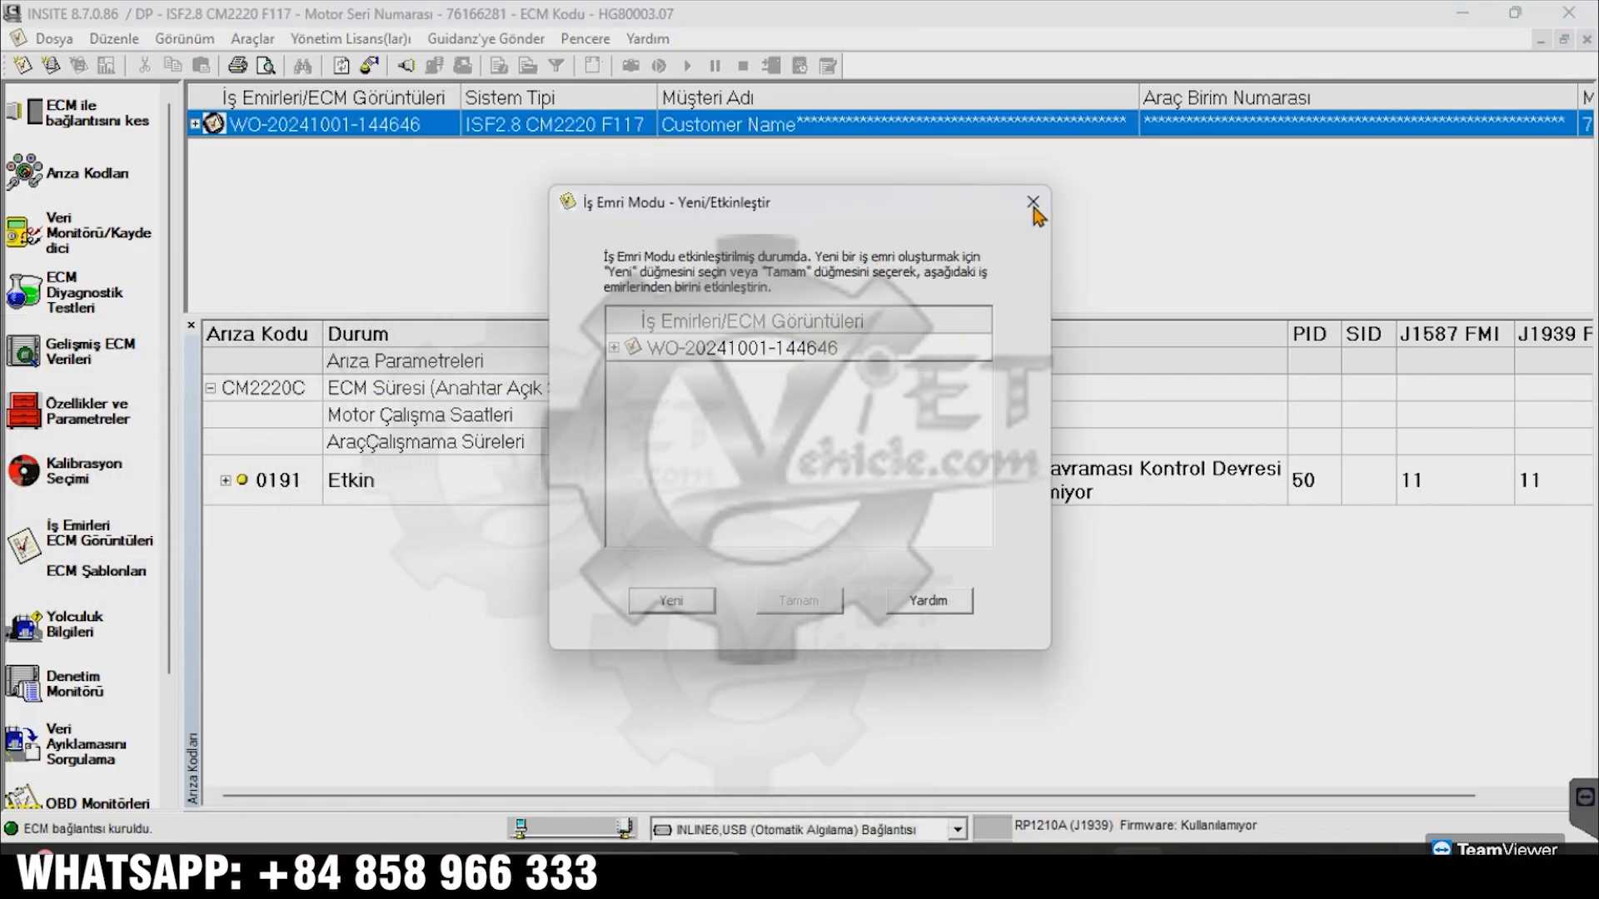
click(1033, 203)
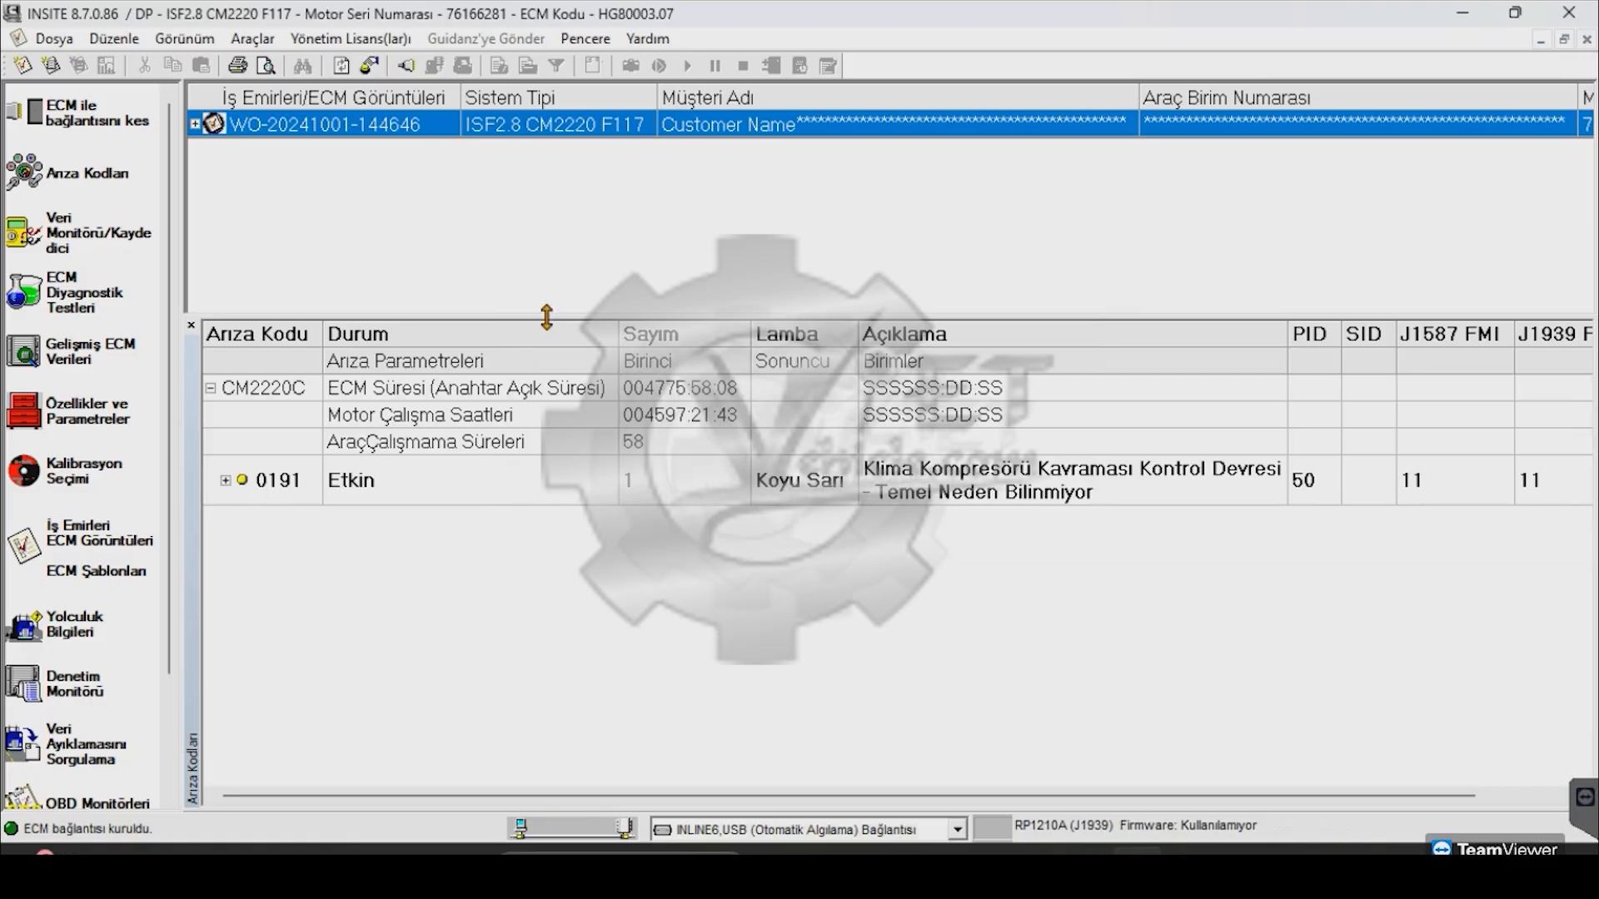
Step: Enlarge the ECM template list and send the Stock HG80003 template to the ECM, accepting the calibration conflict
drag(548, 321, 510, 589)
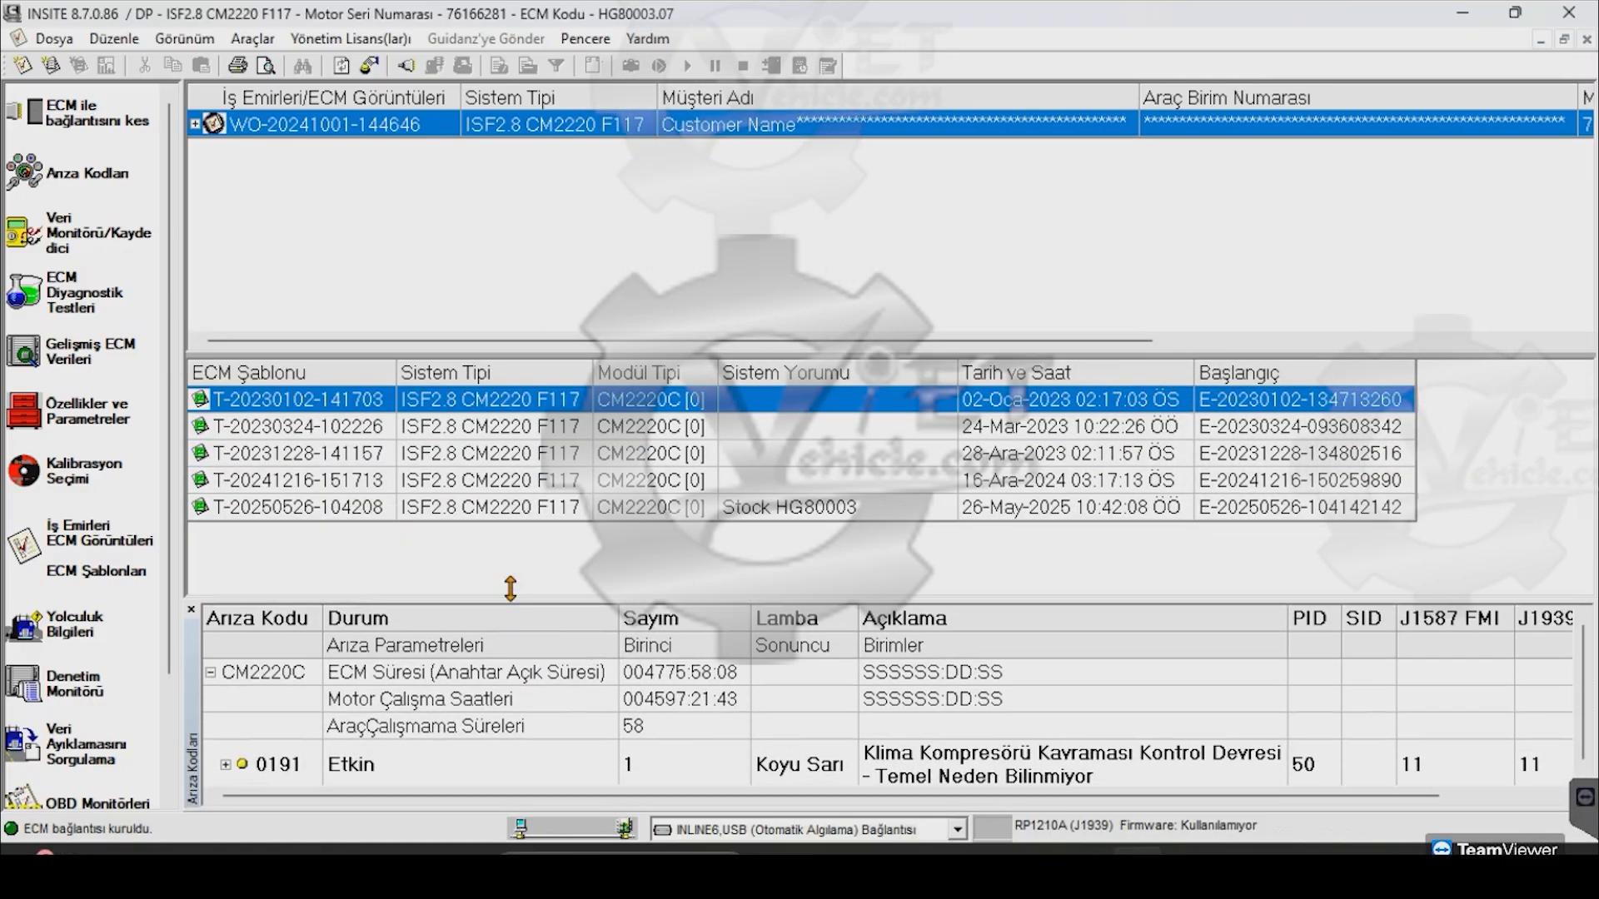
right_click(537, 510)
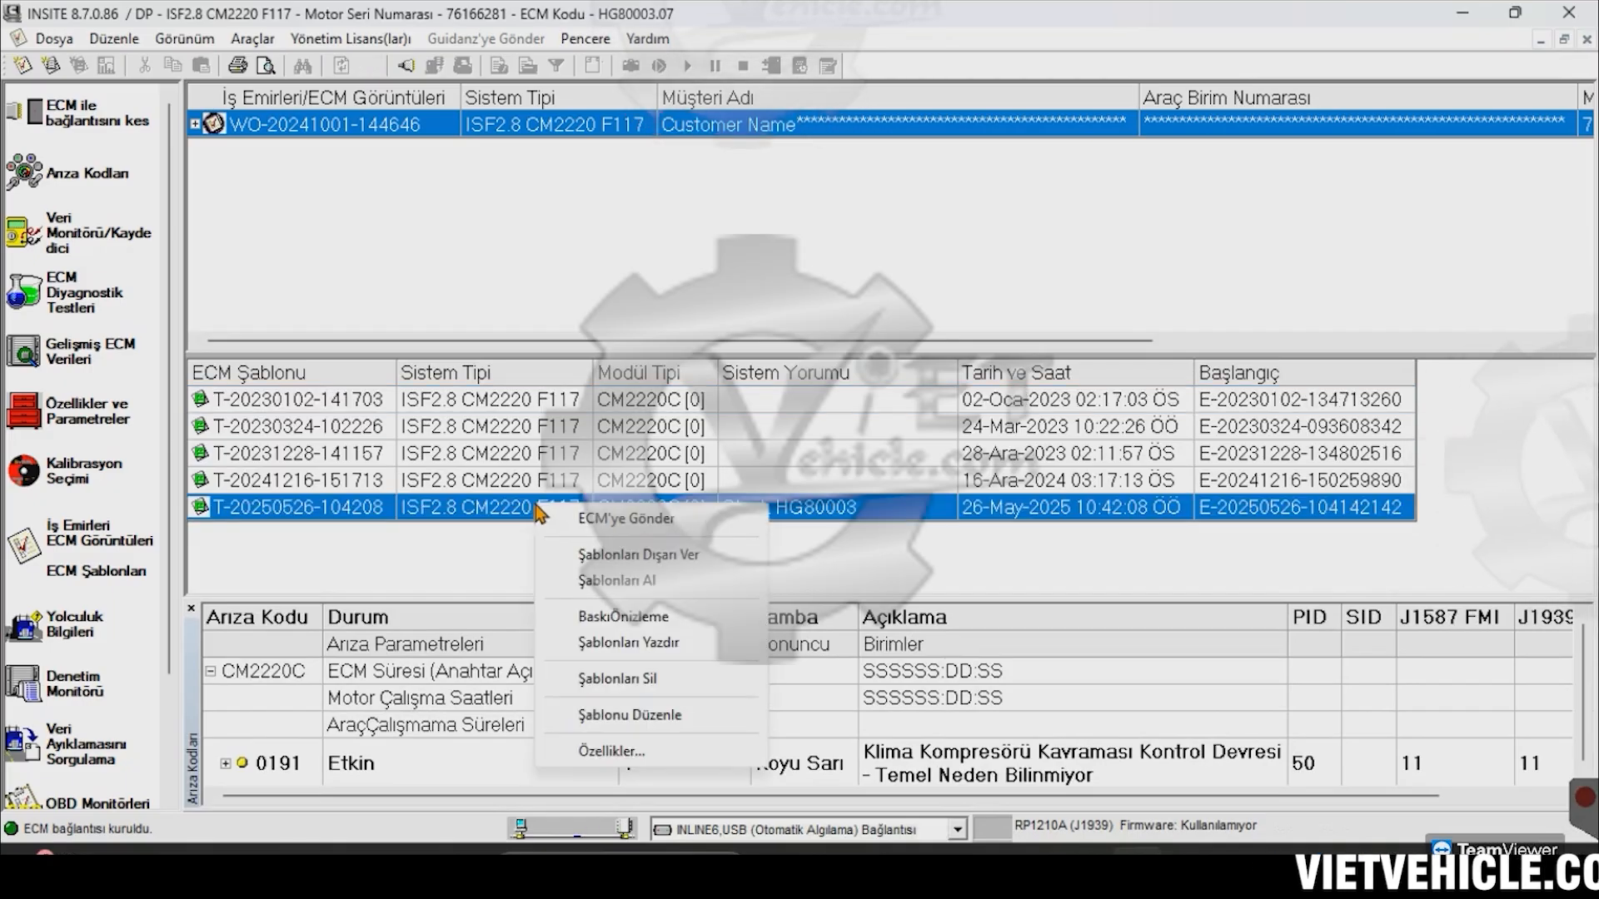
click(626, 519)
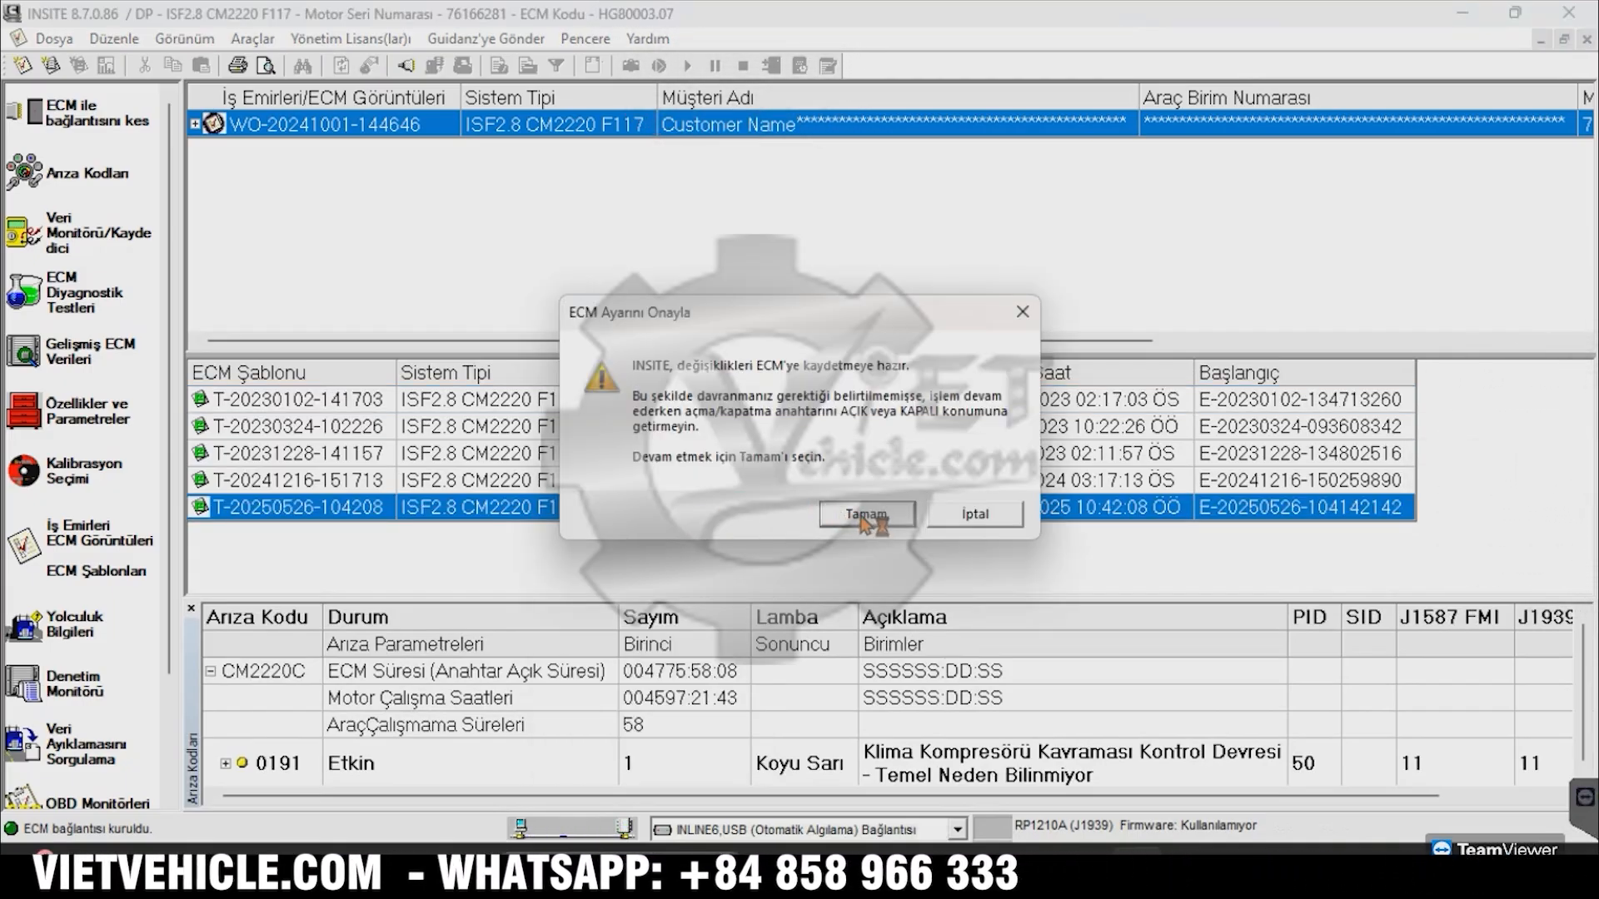
click(864, 515)
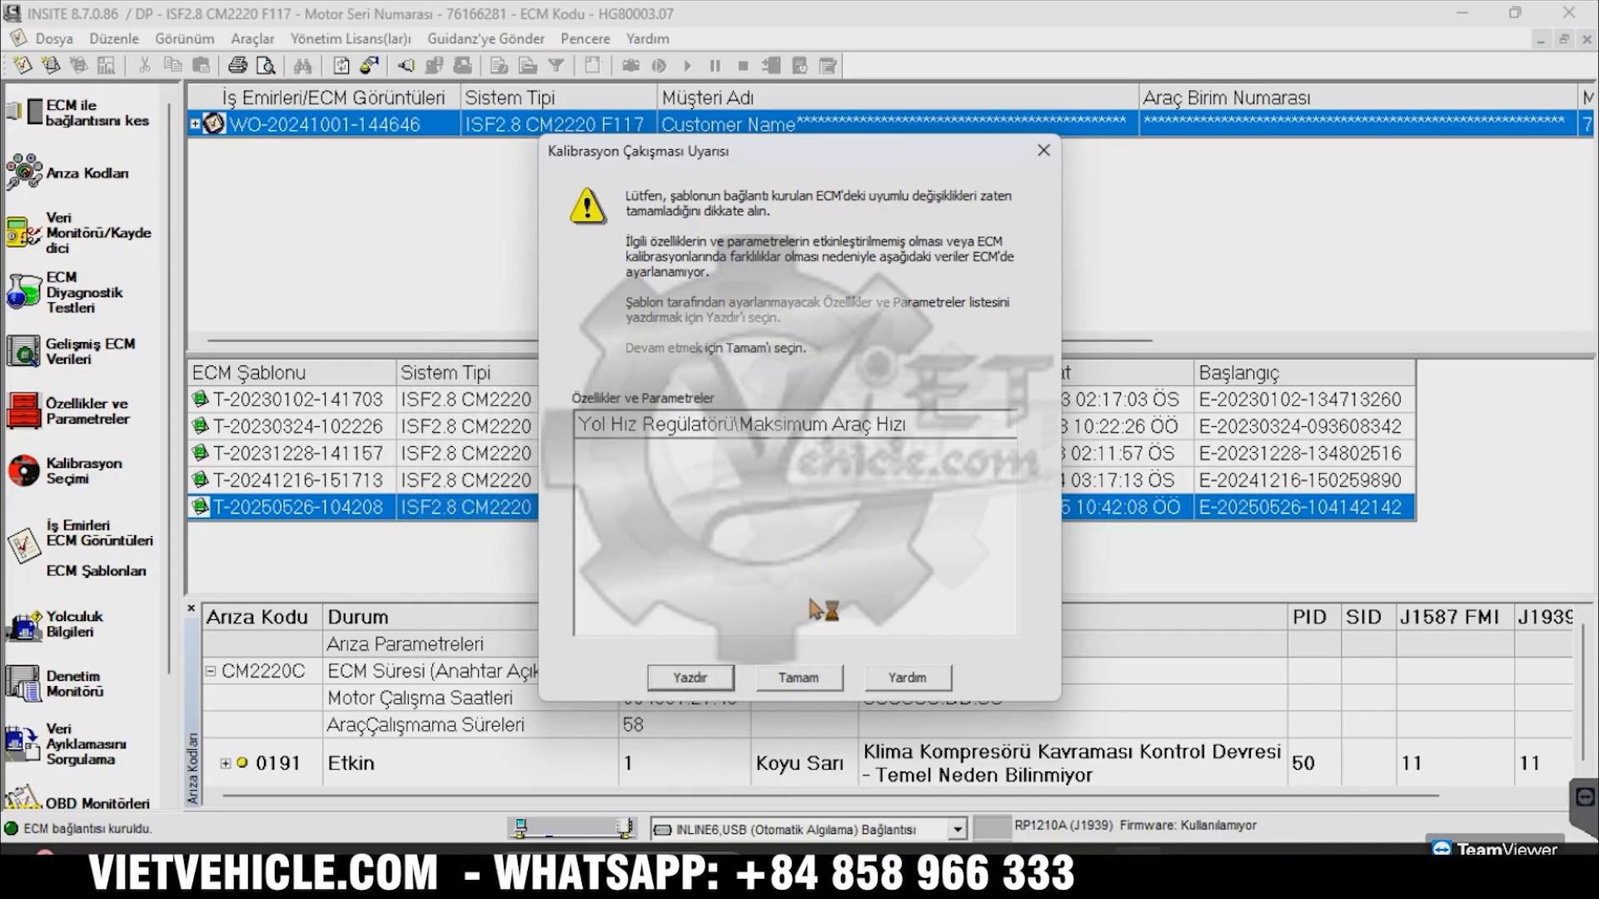
click(800, 678)
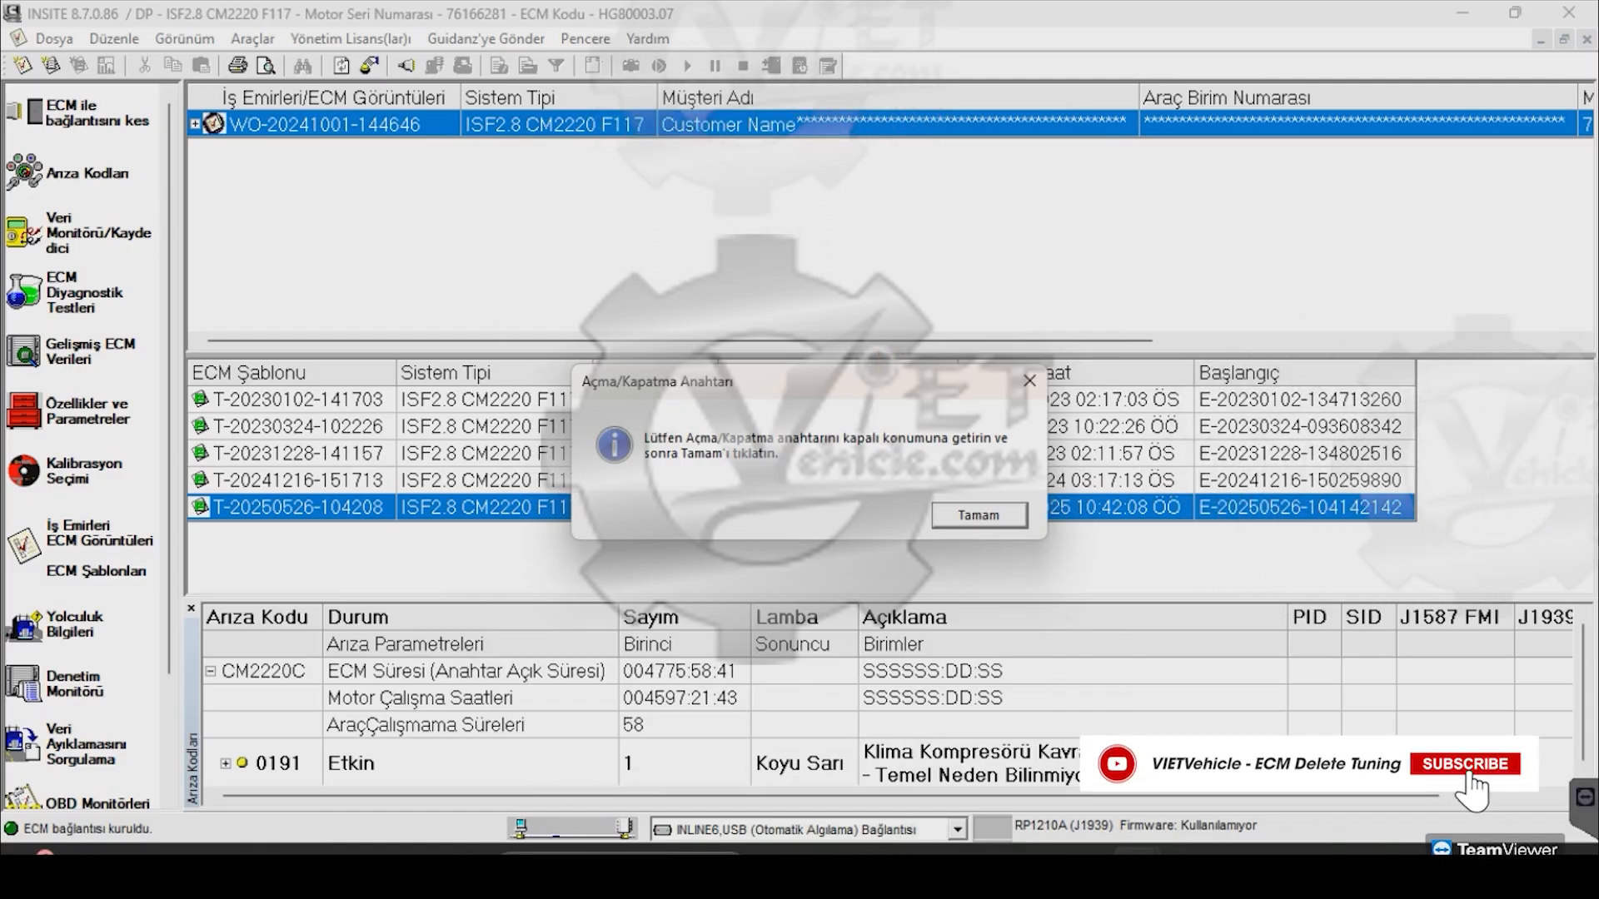